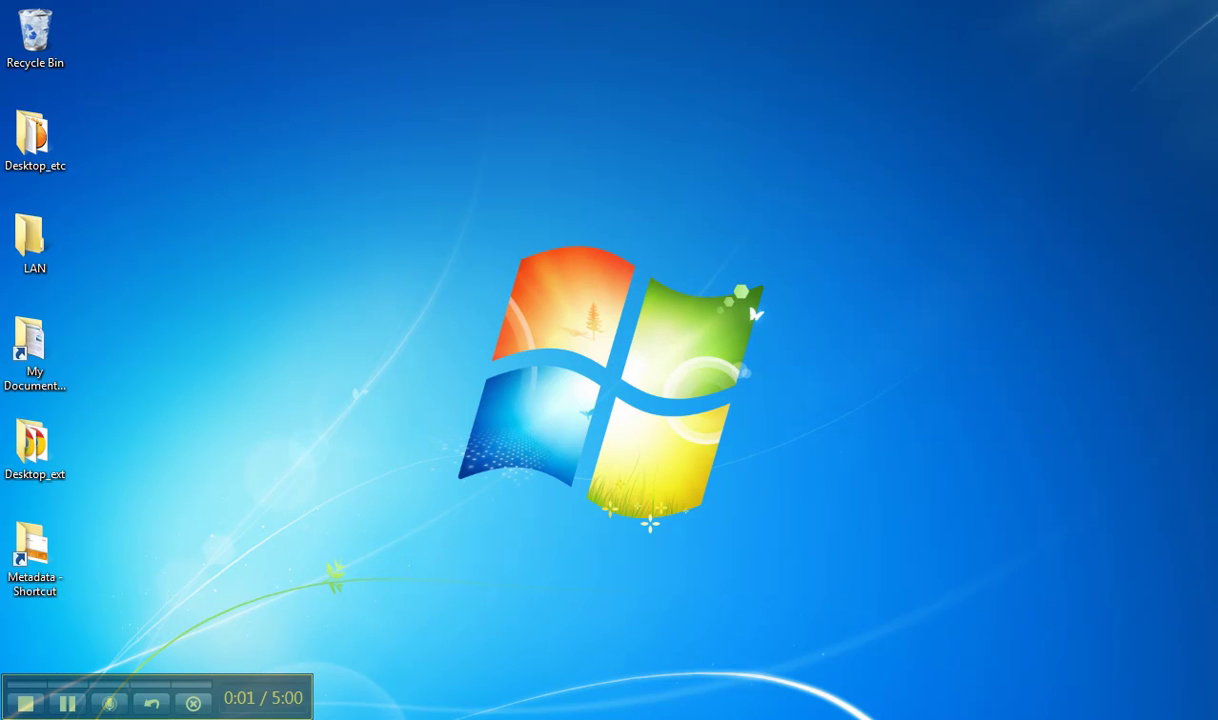
Restore the 5.MetadataValidation folder window and preview the open FME Workbench windows.
{"action": "left_click", "coordinate": [300, 662]}
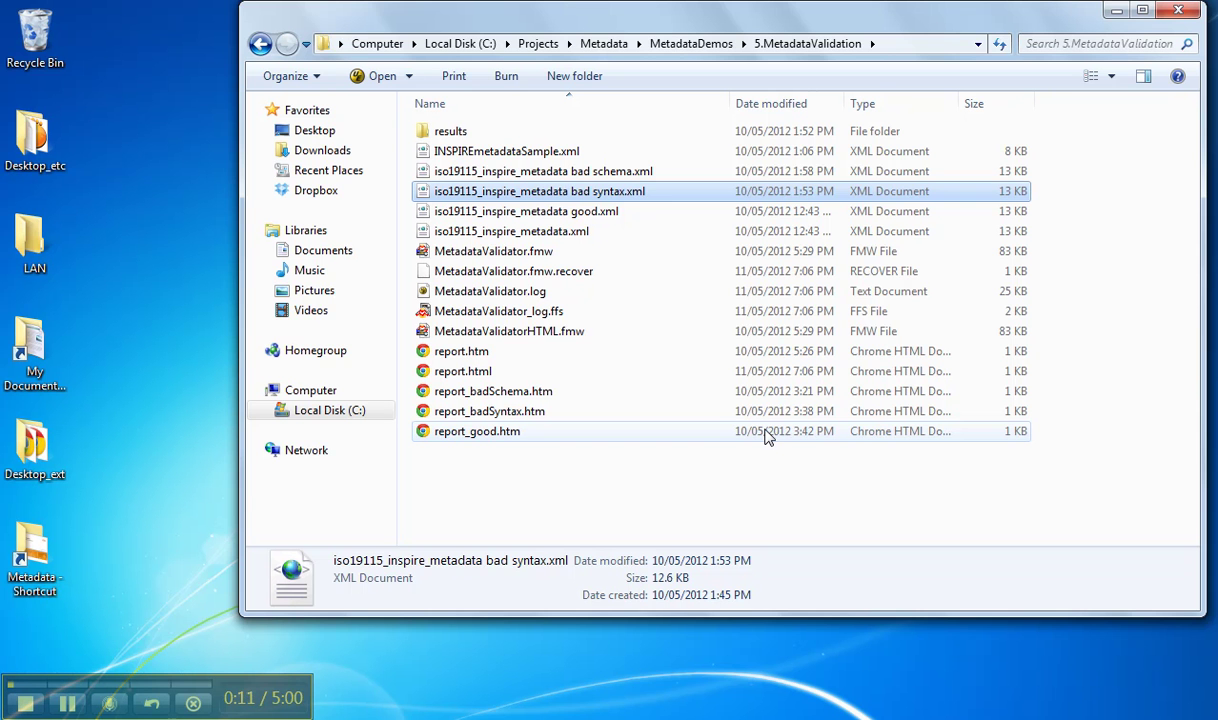
{"action": "left_click", "coordinate": [321, 706]}
Bring MetadataValidator.fmw forward, shrink the log pane, and open XMLValidator_Syntax's parameters.
{"action": "mouse_move", "coordinate": [480, 648]}
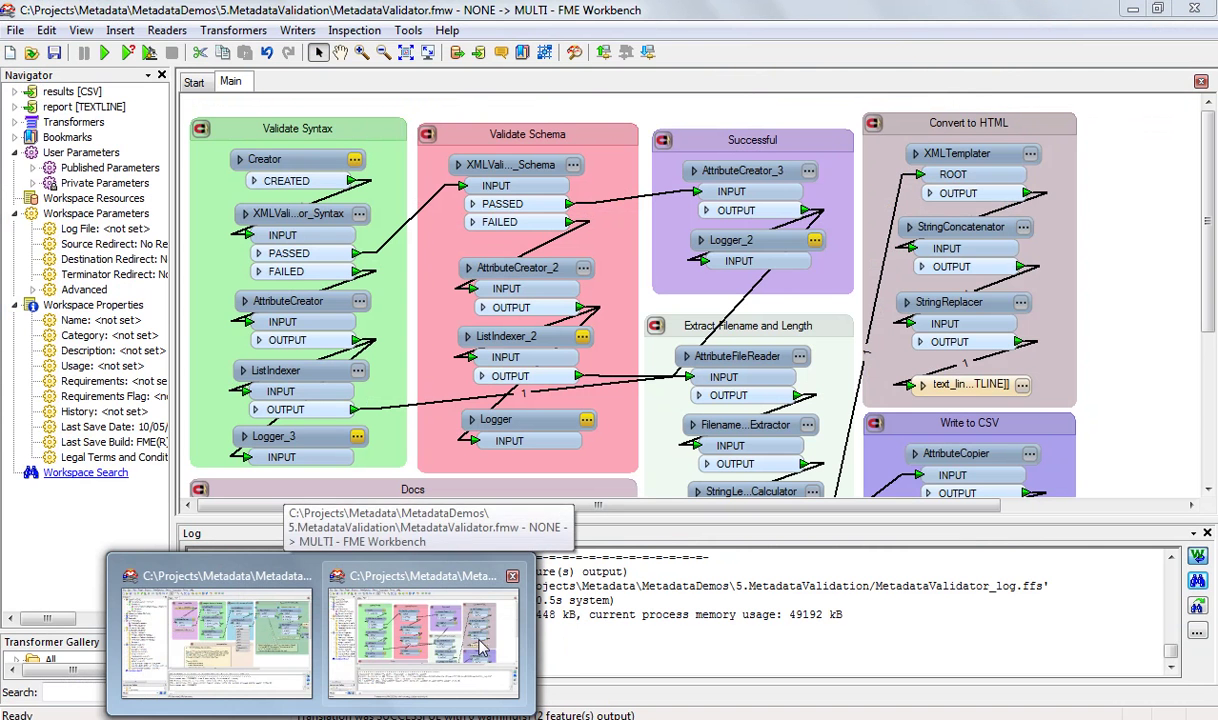
{"action": "left_click", "coordinate": [480, 648]}
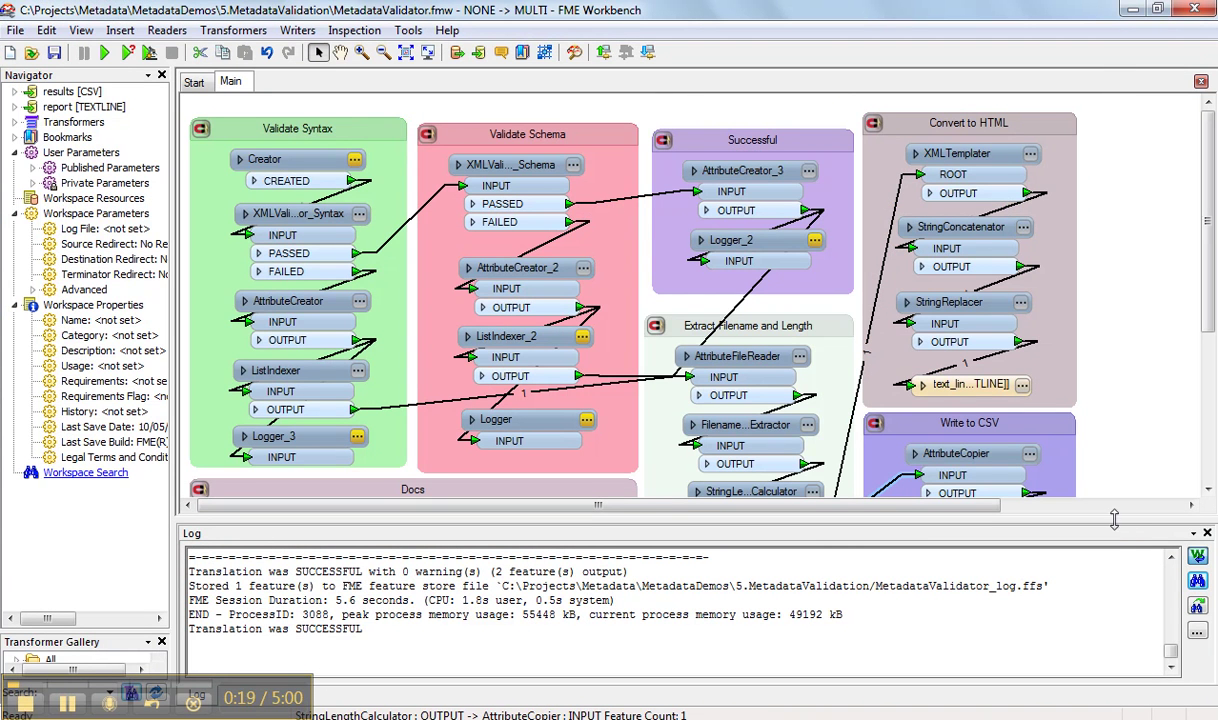
{"action": "left_click_drag", "start_coordinate": [1114, 518], "coordinate": [1114, 579]}
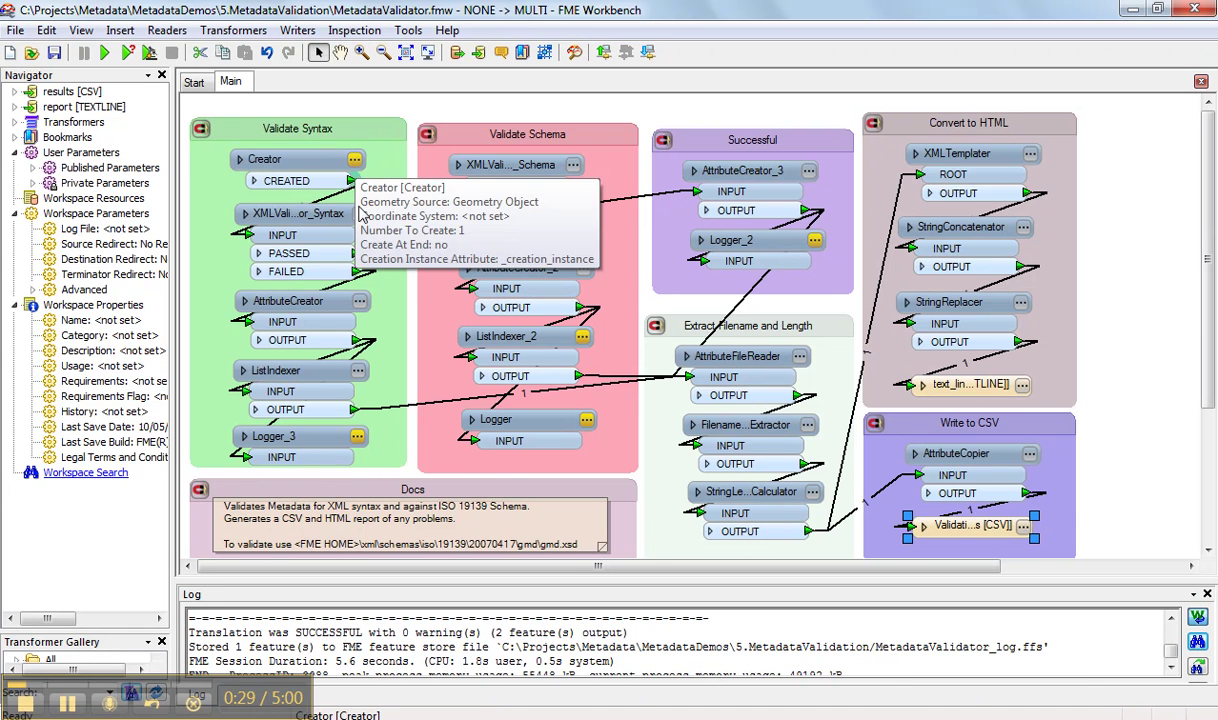
{"action": "left_click", "coordinate": [359, 214]}
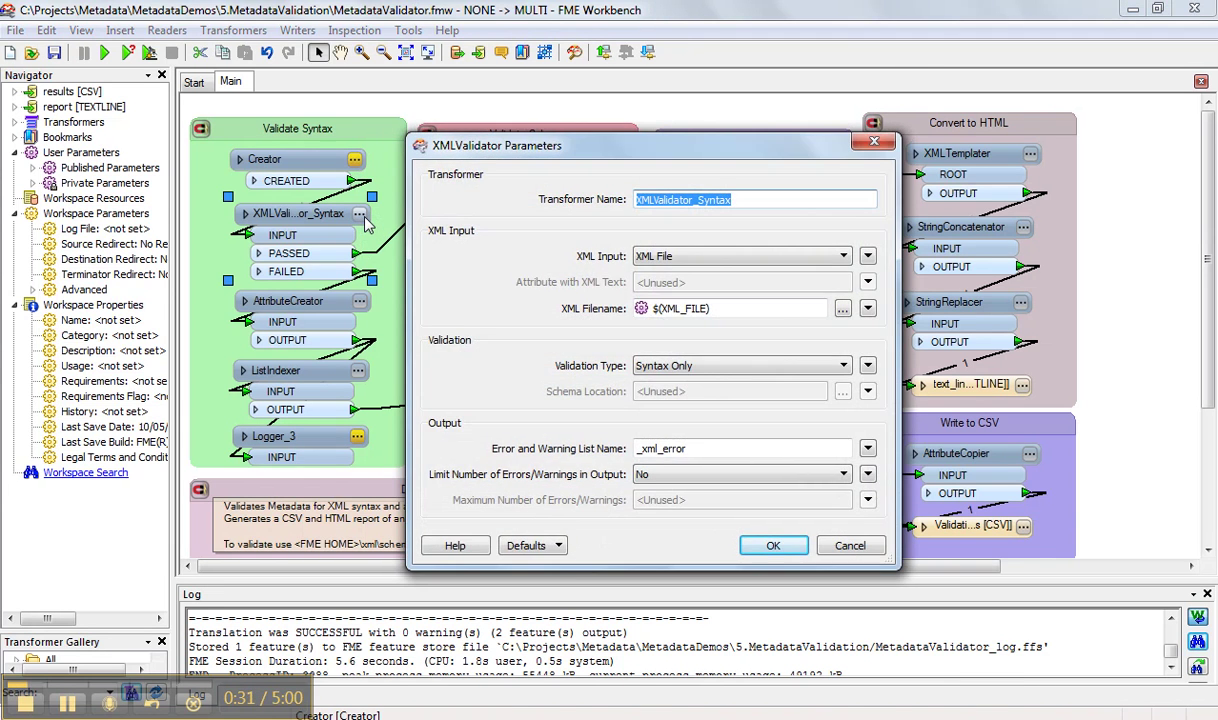
Confirm XMLValidator_Syntax uses Syntax Only and view the 'Bad xml syntax' error message, both unchanged.
{"action": "left_click", "coordinate": [779, 203]}
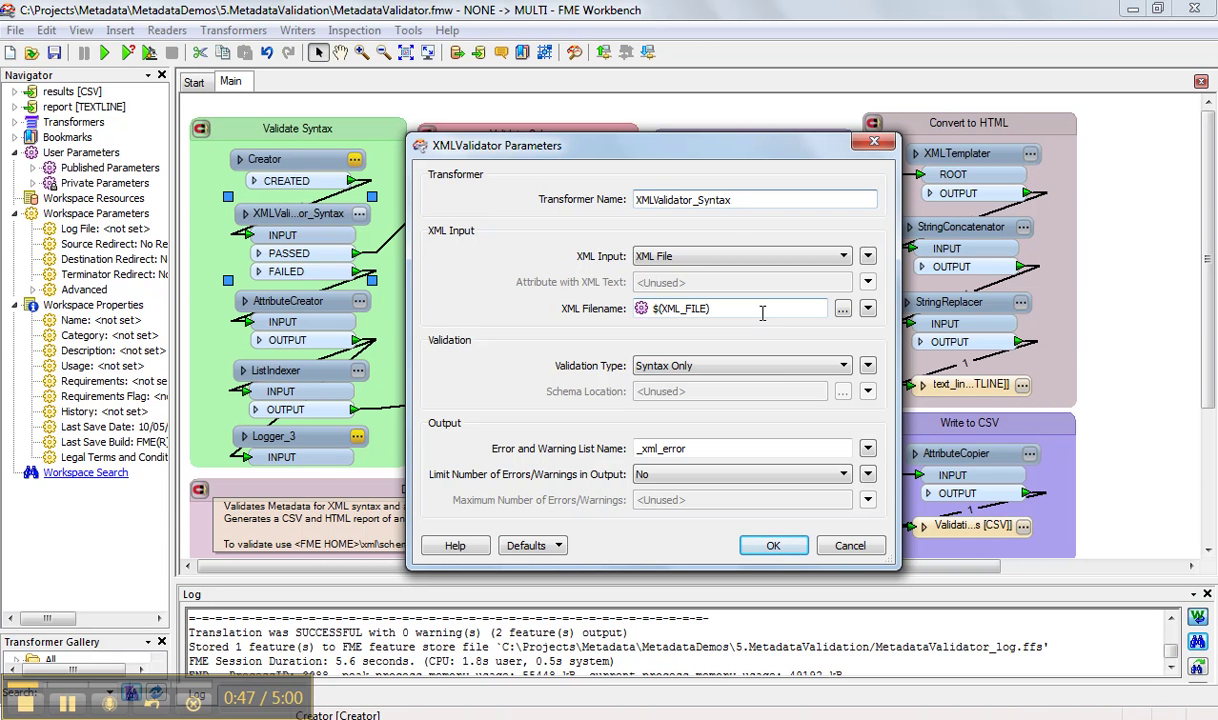
{"action": "left_click", "coordinate": [758, 370]}
{"action": "left_click", "coordinate": [758, 370]}
{"action": "left_click", "coordinate": [836, 545]}
{"action": "left_click", "coordinate": [356, 296]}
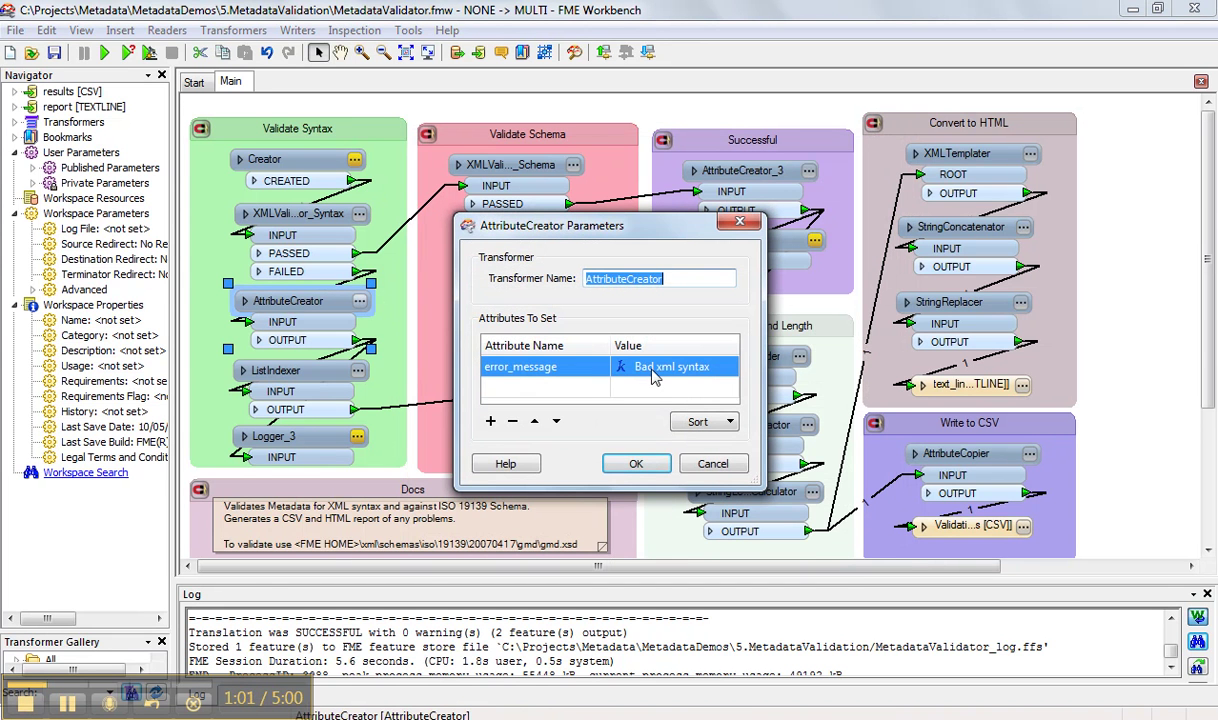
{"action": "left_click", "coordinate": [713, 464]}
Check that XMLValidator_Schema's Schema Location points to the ISO 19139 gmd.xsd file, leaving it unchanged.
{"action": "left_click", "coordinate": [573, 165]}
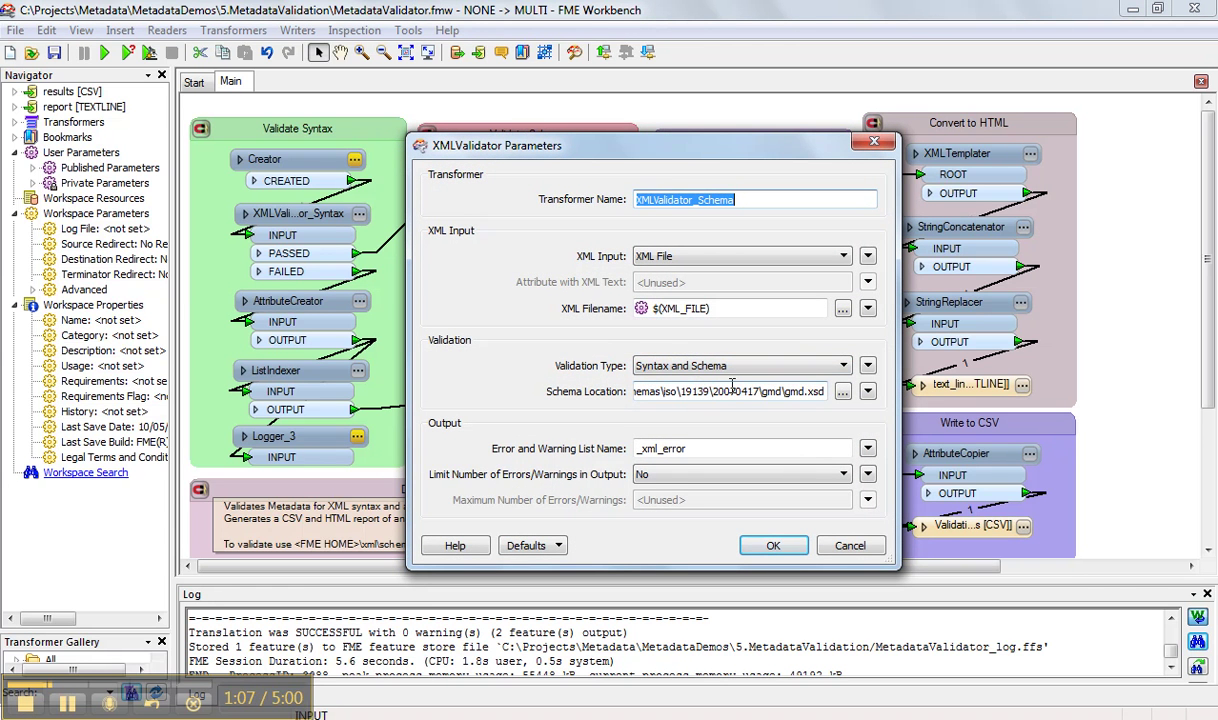
{"action": "left_click", "coordinate": [688, 395]}
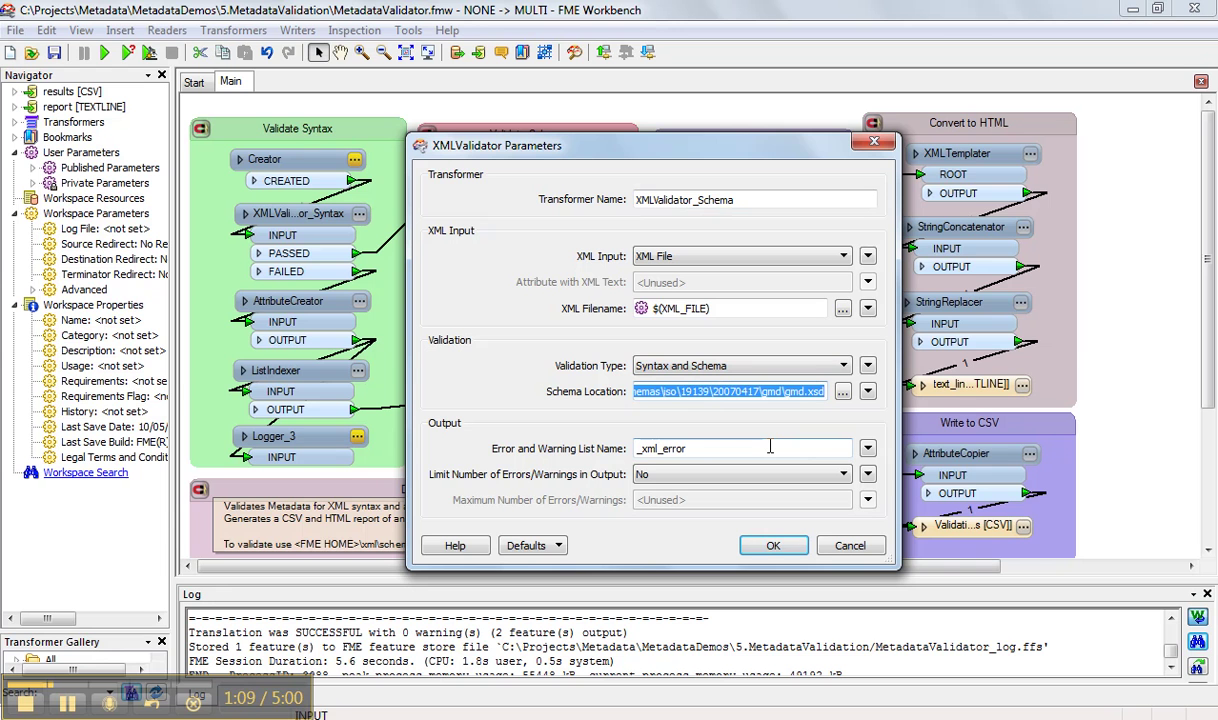
{"action": "key", "text": "Home"}
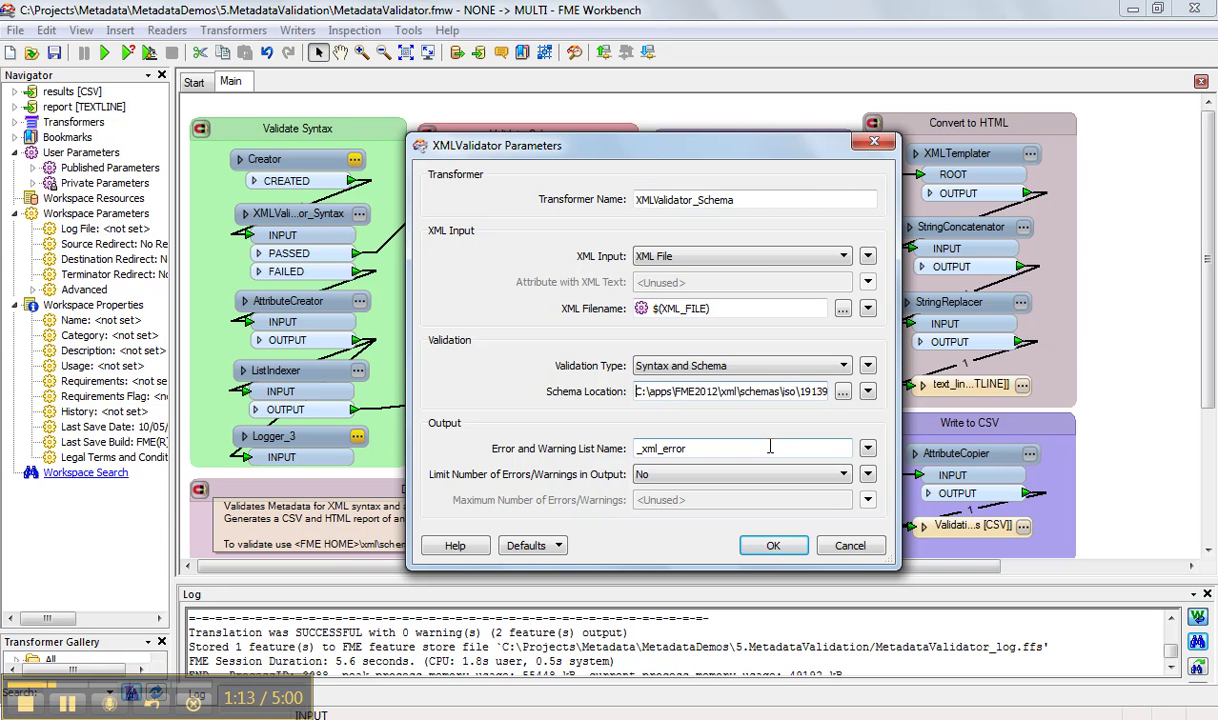
{"action": "key", "text": "End"}
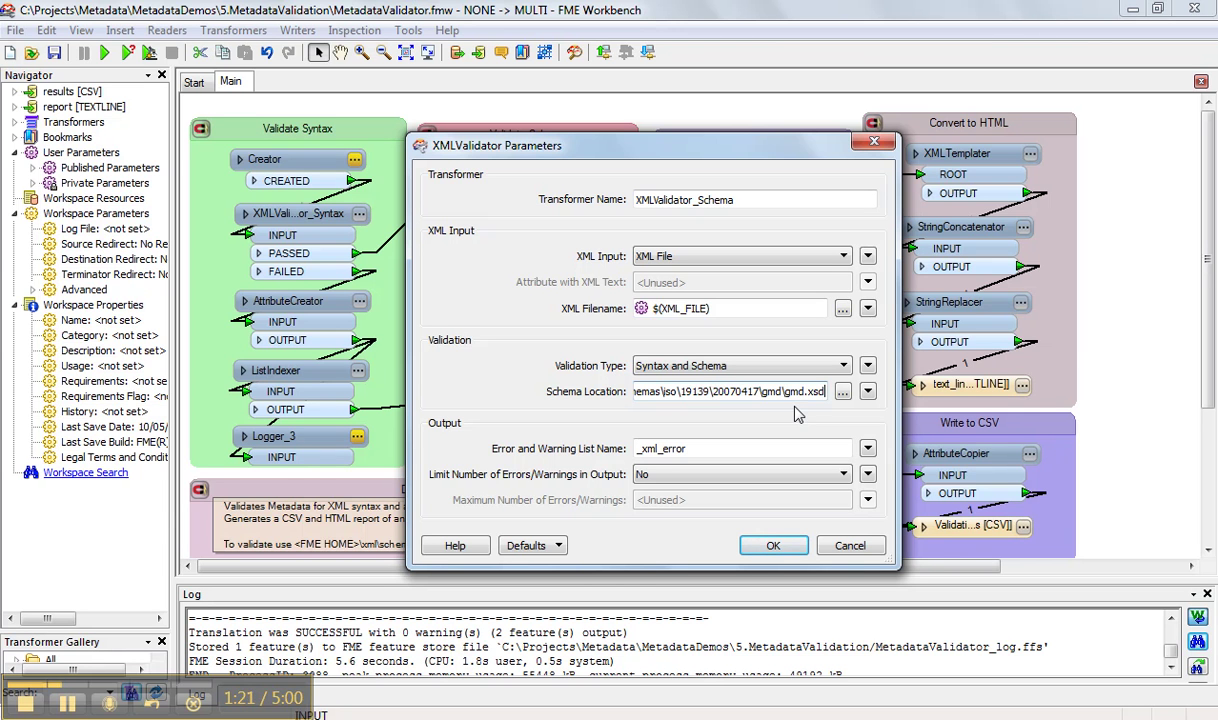
{"action": "left_click", "coordinate": [866, 555]}
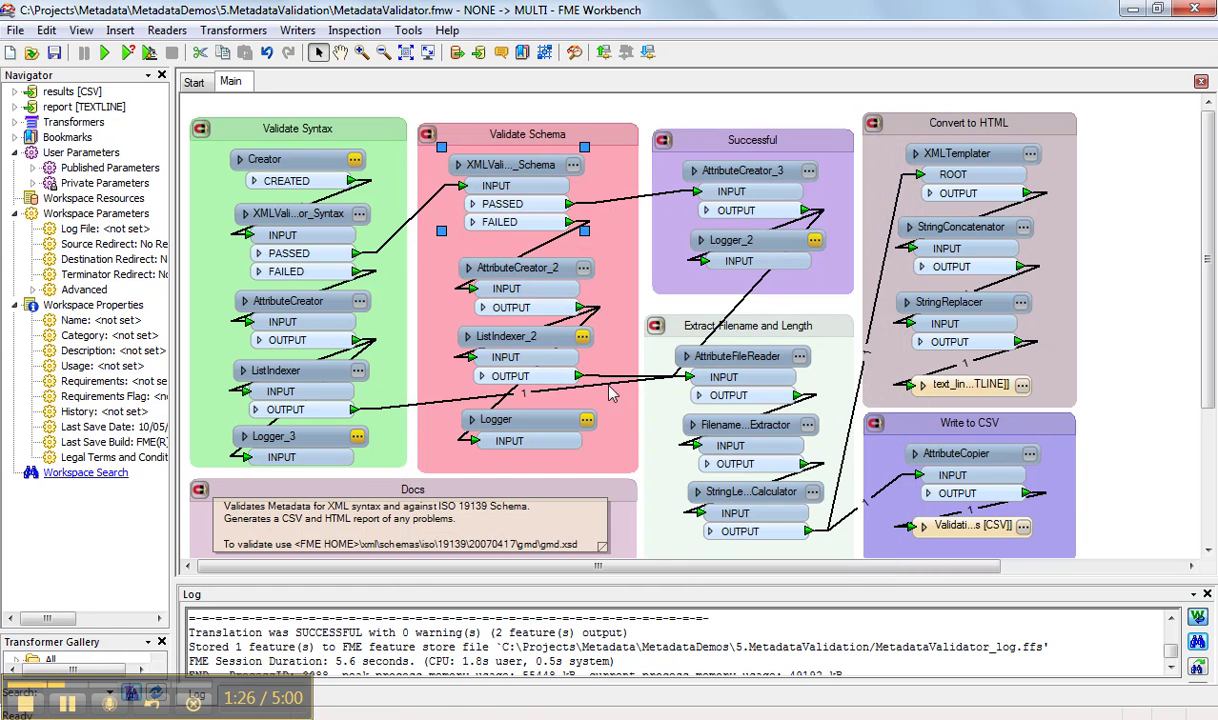
{"action": "left_click", "coordinate": [584, 270]}
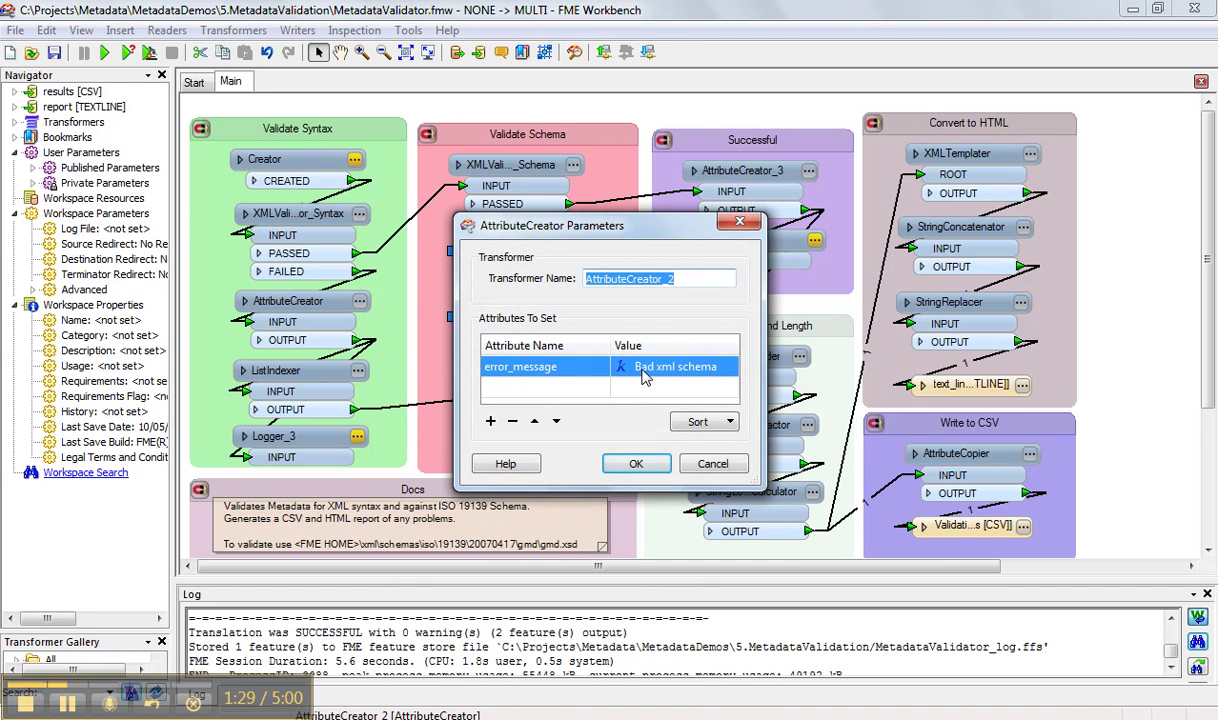
Review the 'Bad xml schema' and success messages in AttributeCreator_2 and AttributeCreator_3 unchanged.
{"action": "left_click", "coordinate": [713, 464]}
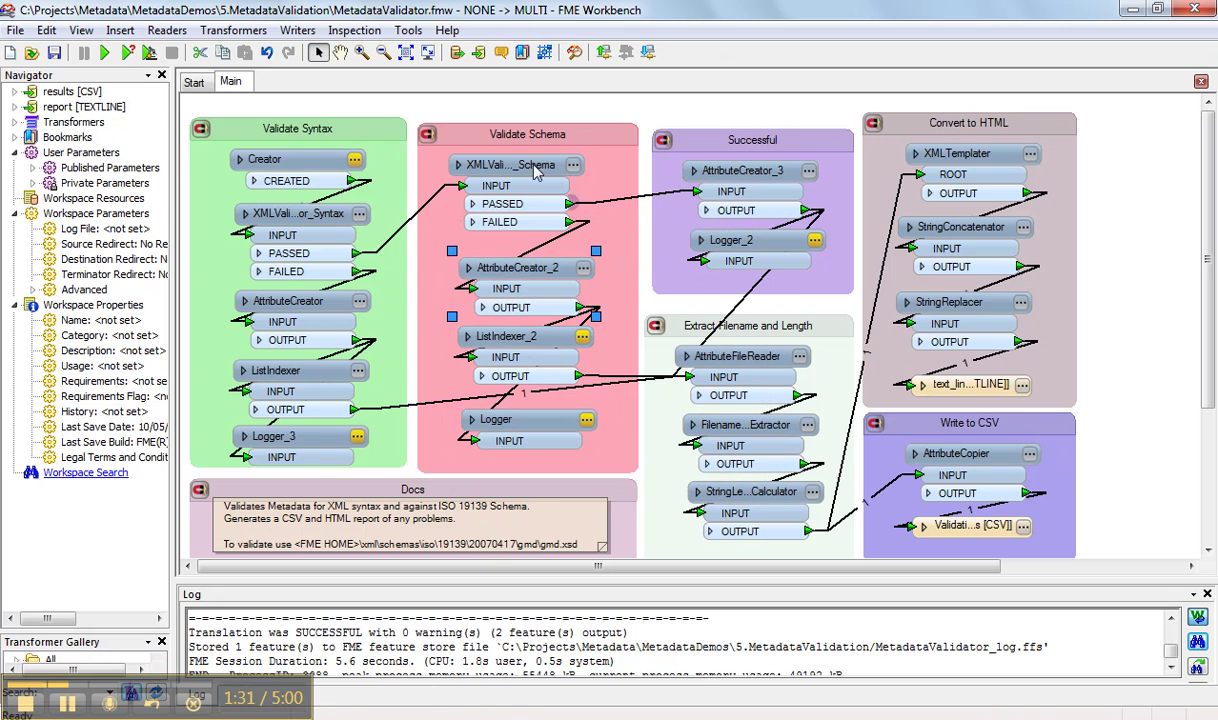
{"action": "left_click", "coordinate": [807, 171]}
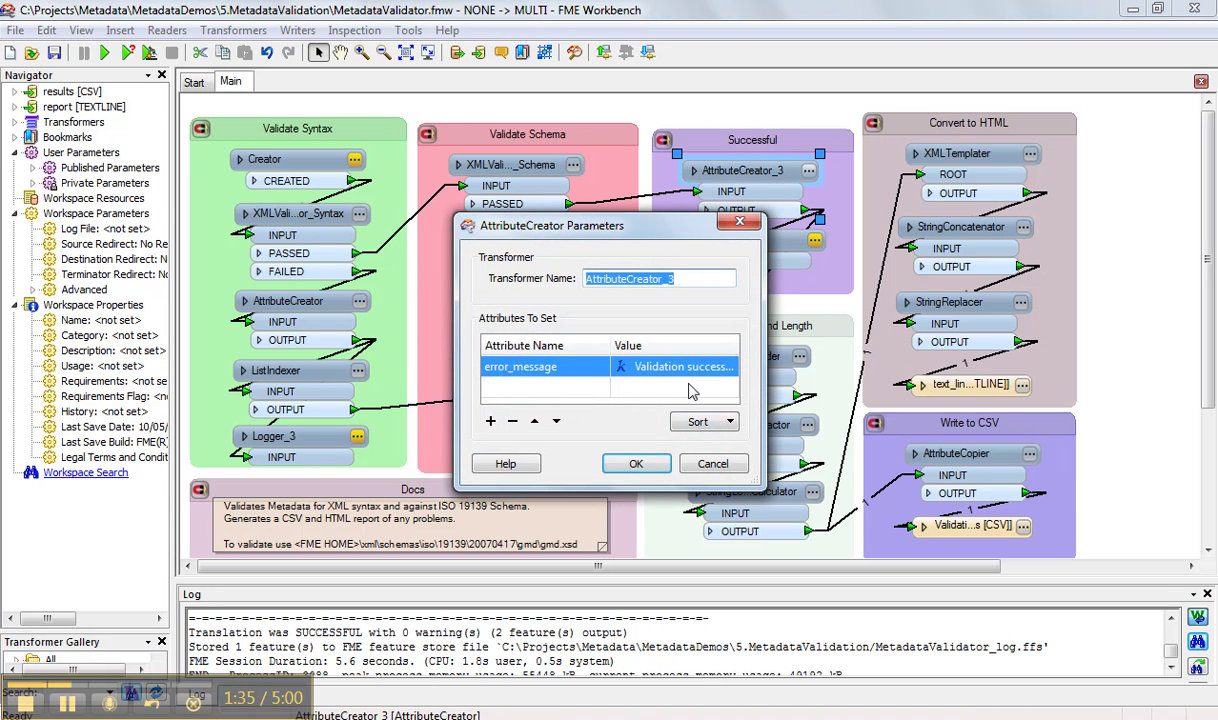
{"action": "left_click", "coordinate": [713, 464]}
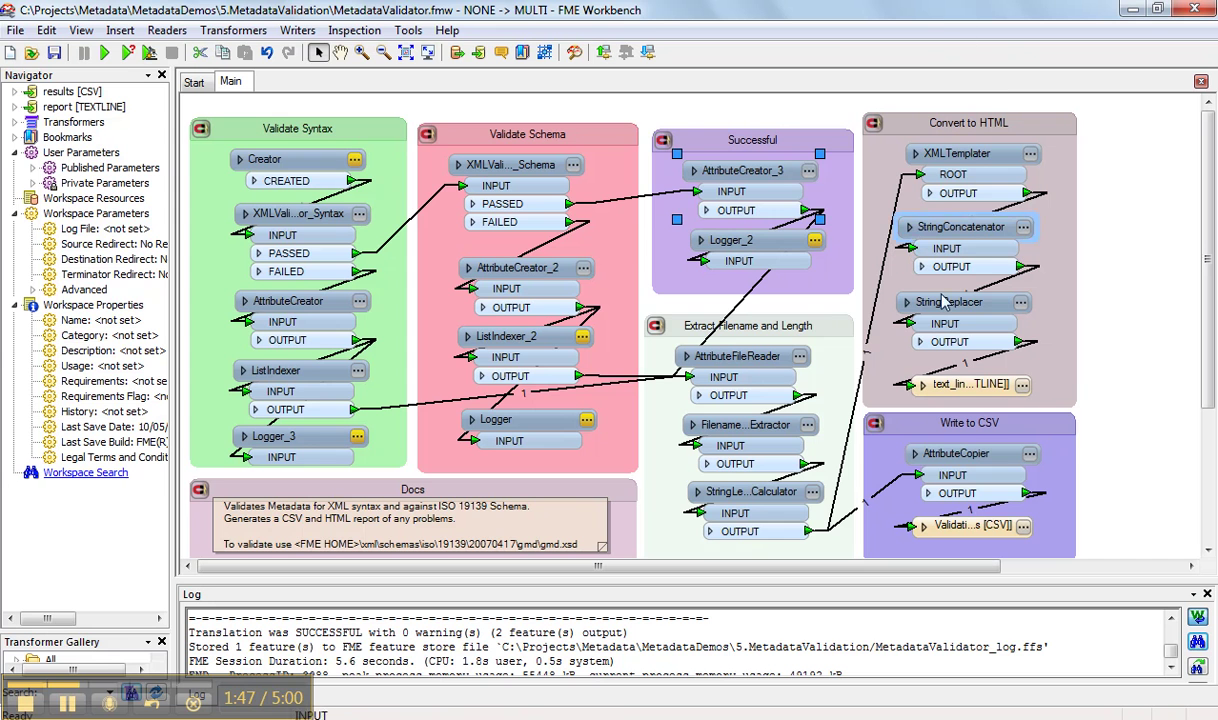
Review the ValidationResults CSV writer's seven user attributes, including error_message, without changes.
{"action": "left_click", "coordinate": [1023, 527]}
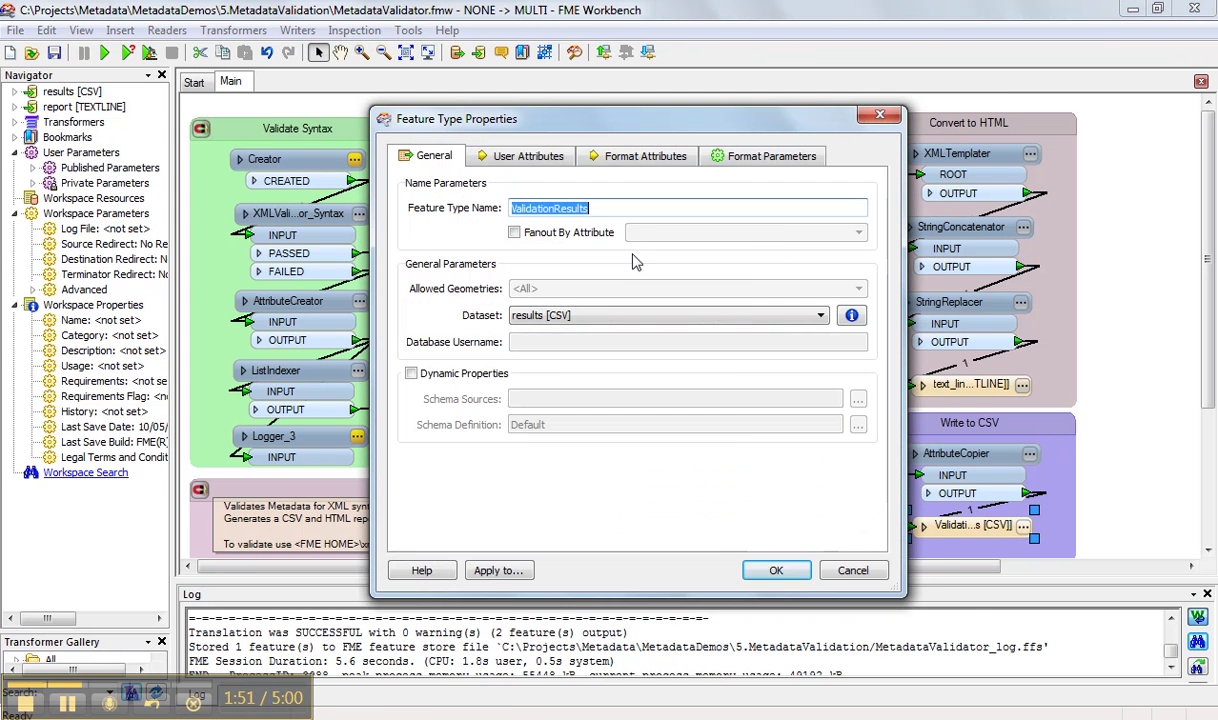
{"action": "left_click", "coordinate": [530, 160]}
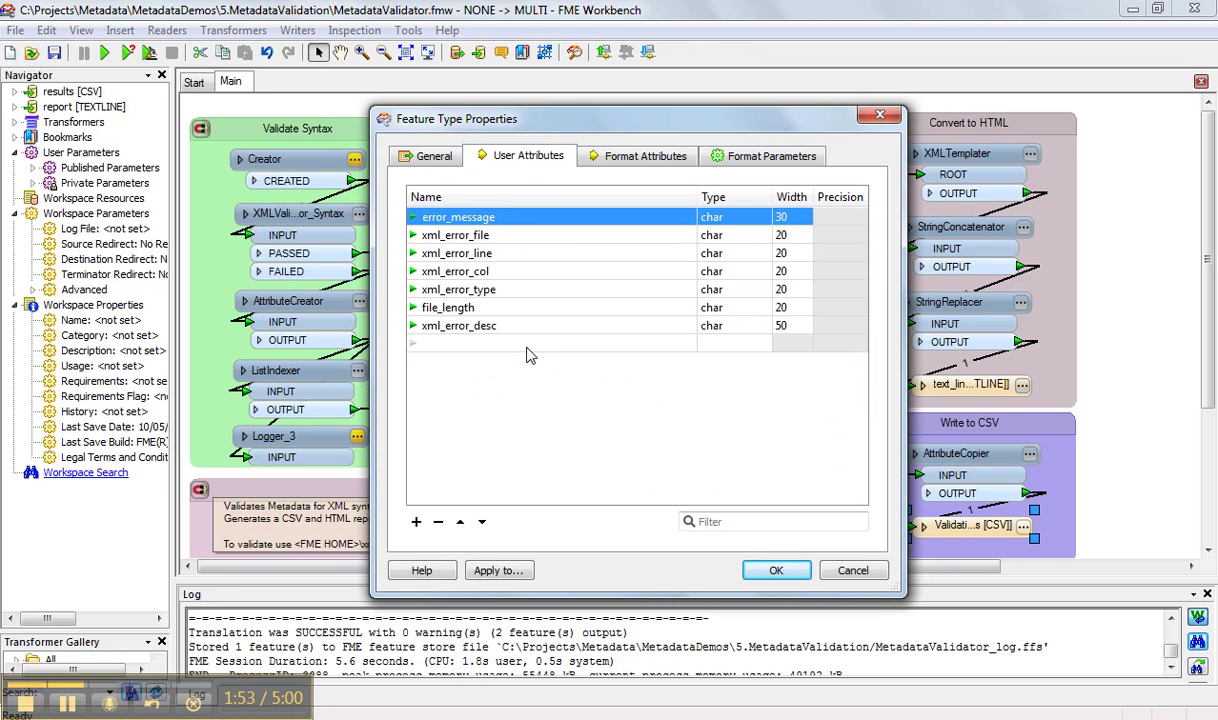
{"action": "left_click", "coordinate": [852, 571]}
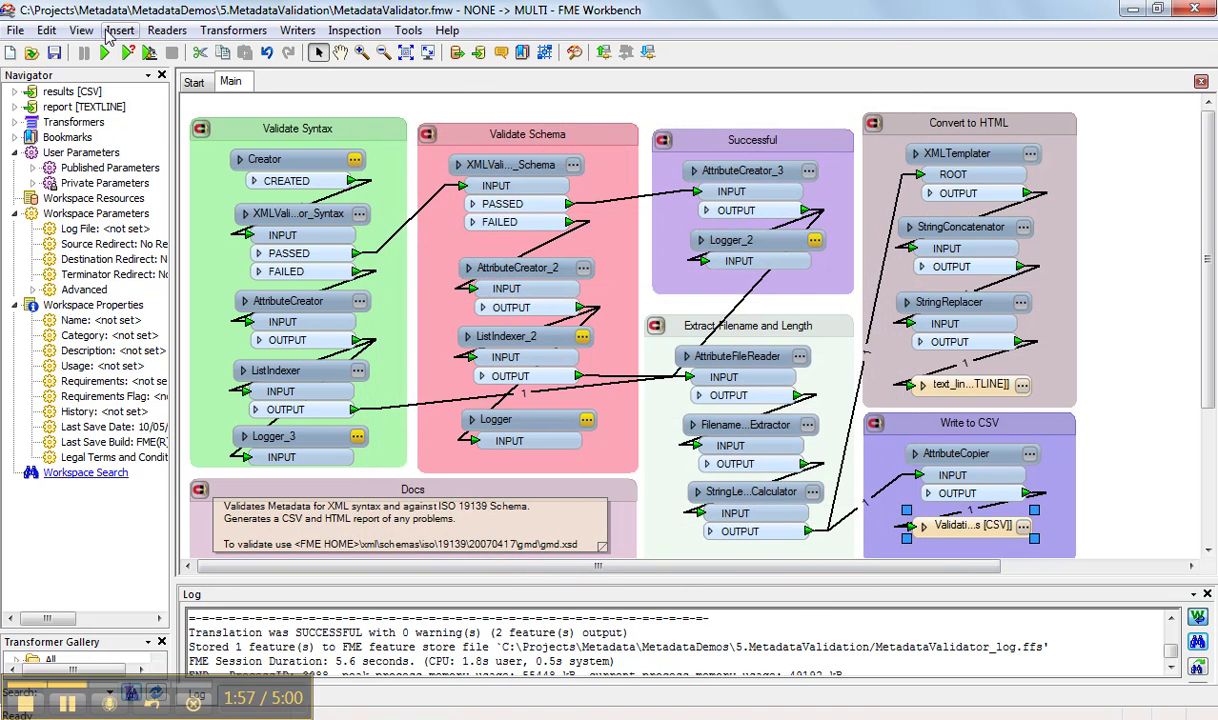
Run the validator on 'iso19115_inspire_metadata bad syntax.xml' via Run with Prompt, then minimise Workbench.
{"action": "left_click", "coordinate": [104, 52]}
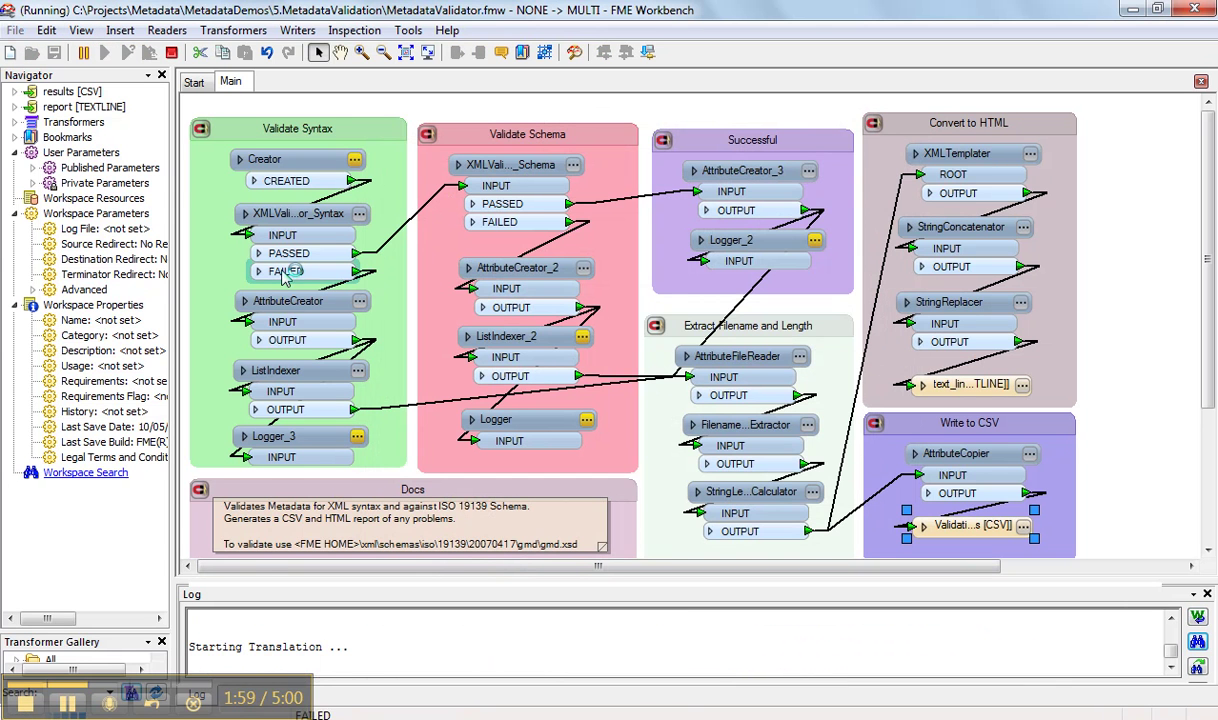
{"action": "left_click", "coordinate": [172, 52]}
{"action": "left_click", "coordinate": [128, 52]}
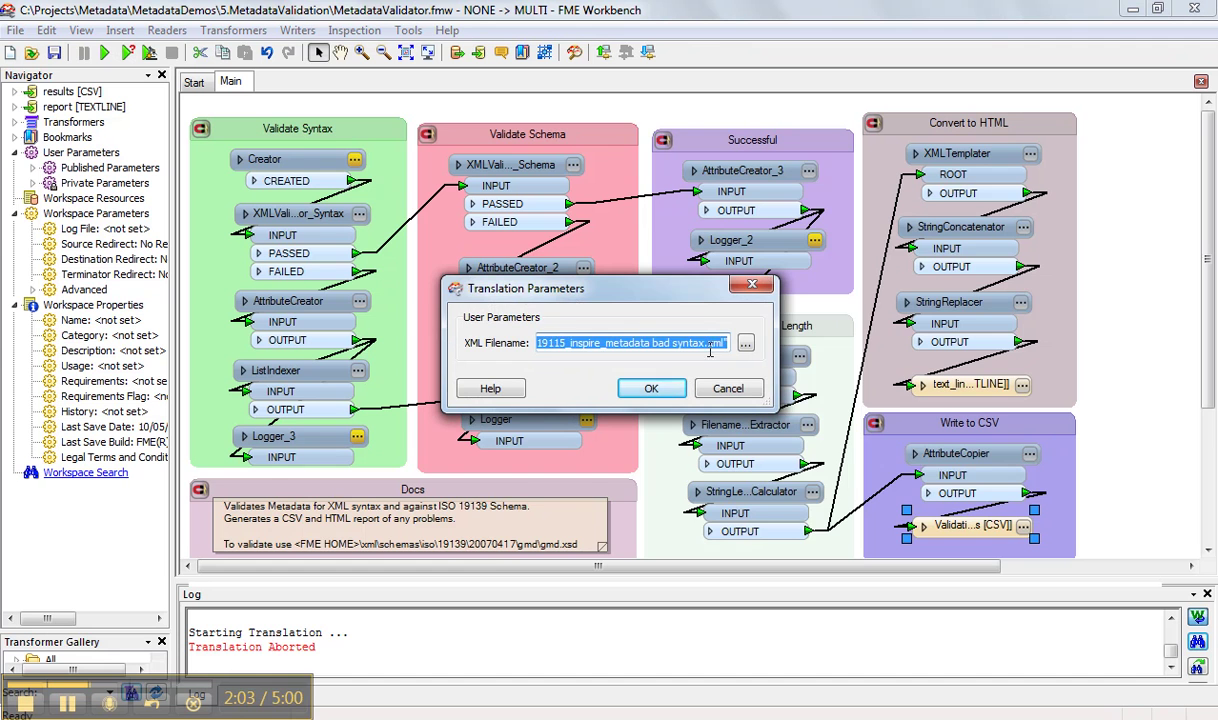
{"action": "left_click", "coordinate": [745, 343]}
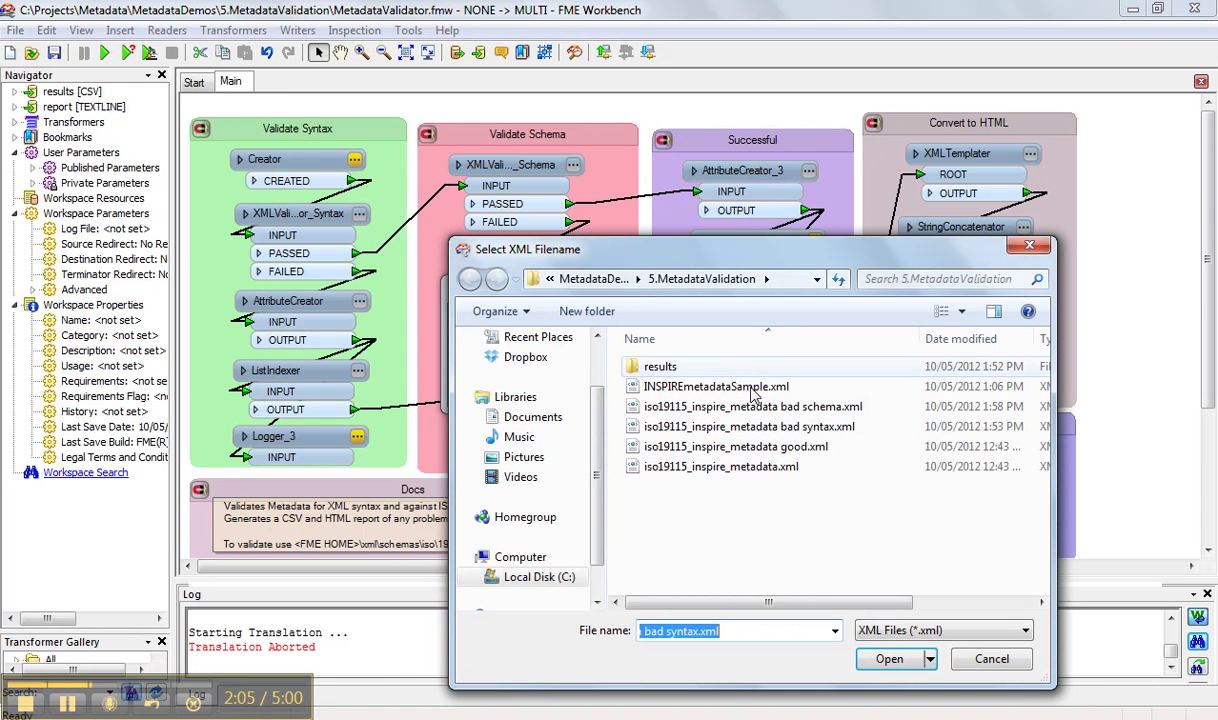
{"action": "left_click", "coordinate": [765, 428]}
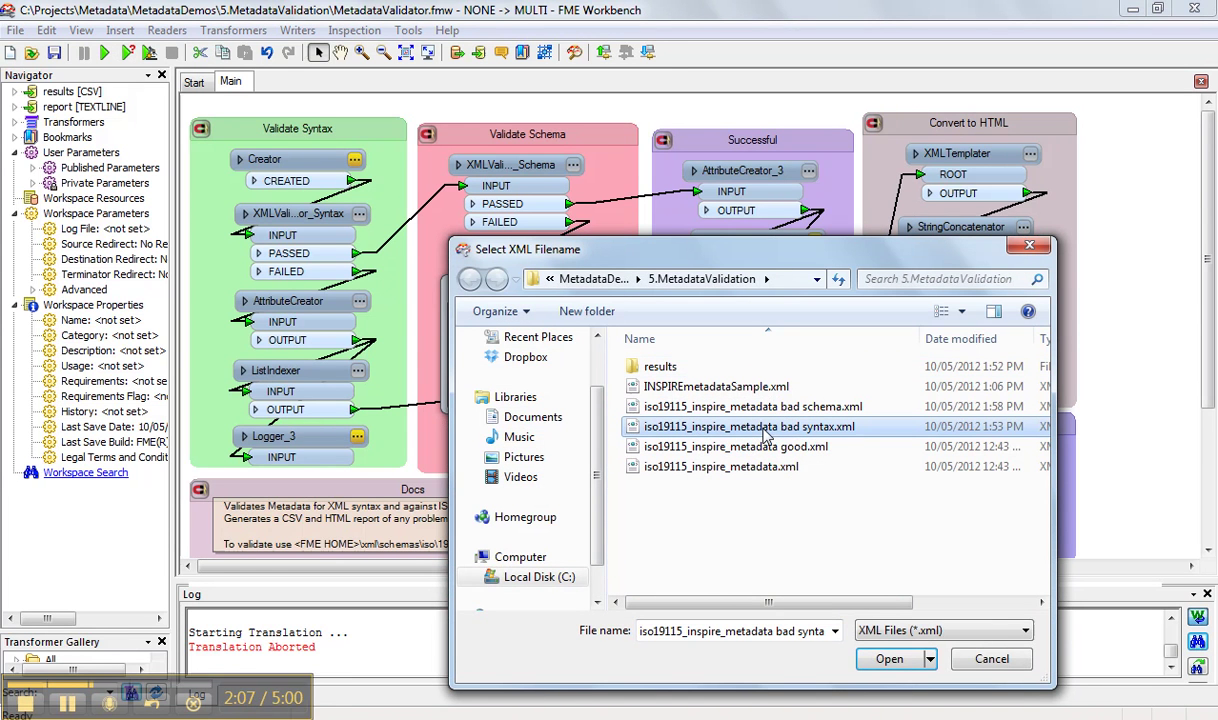
{"action": "left_click", "coordinate": [884, 660]}
{"action": "left_click", "coordinate": [650, 390]}
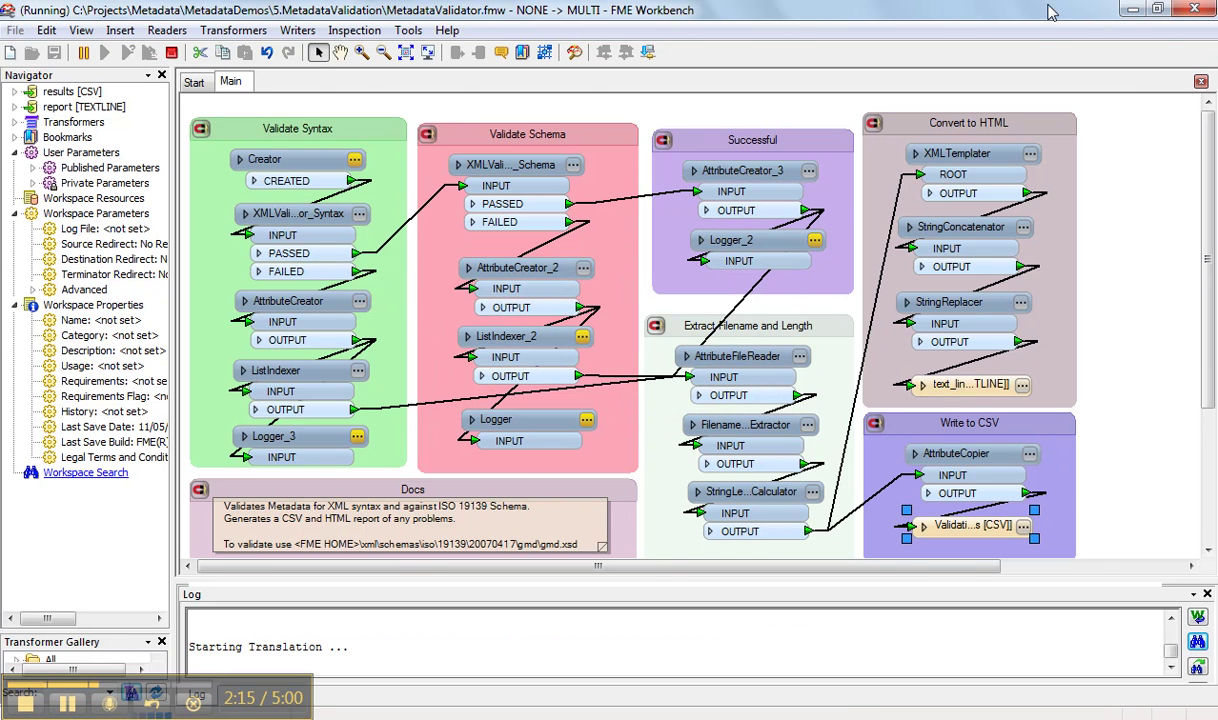
{"action": "left_click", "coordinate": [1133, 9]}
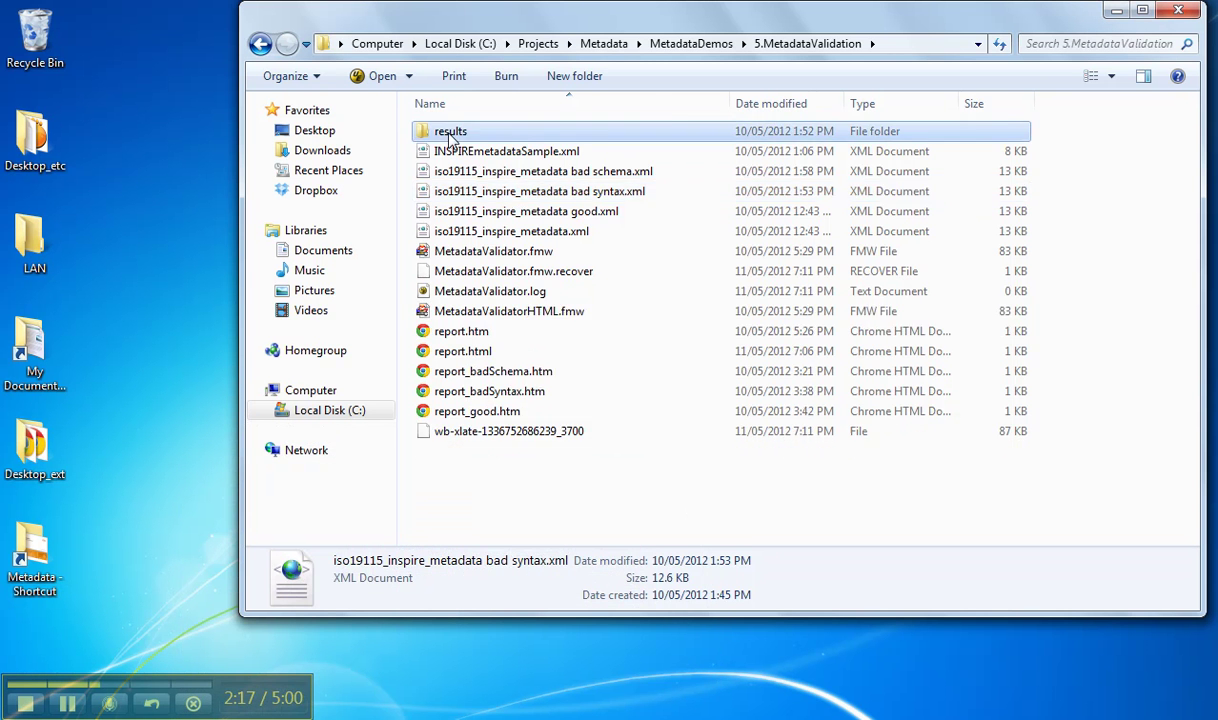
Open ValidationResults.csv from the results folder in Excel and select the whole worksheet.
{"action": "double_click", "coordinate": [450, 131]}
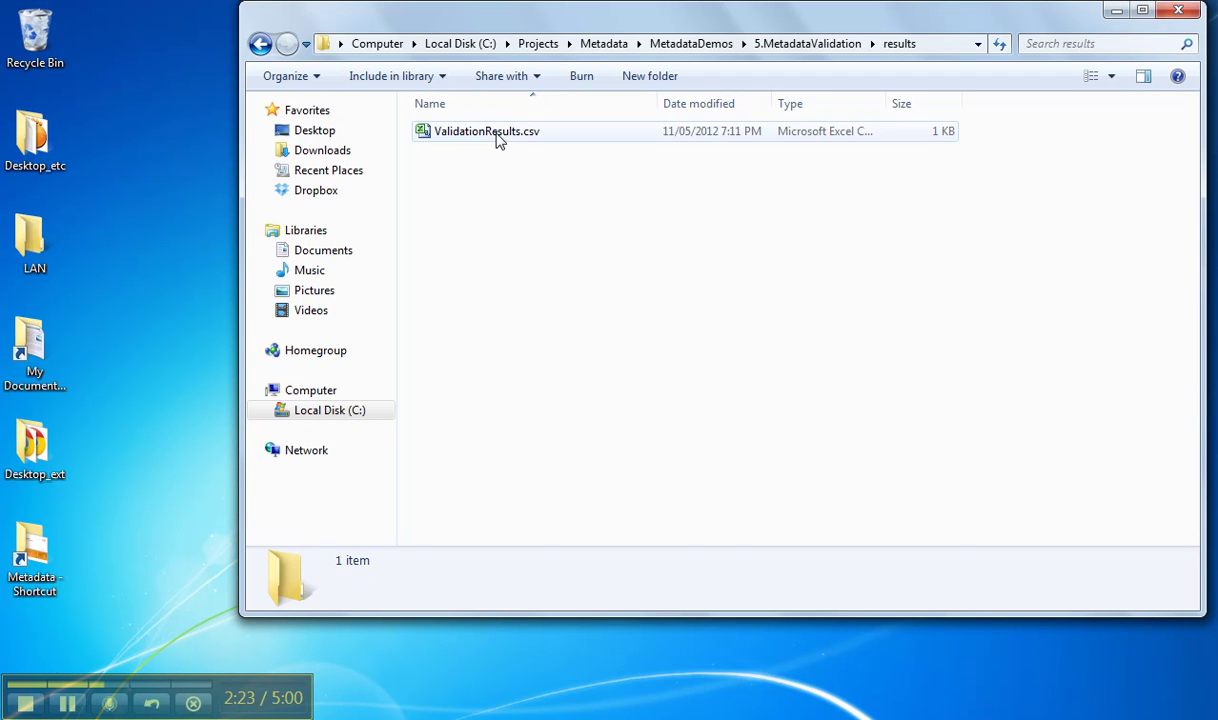
{"action": "double_click", "coordinate": [492, 134]}
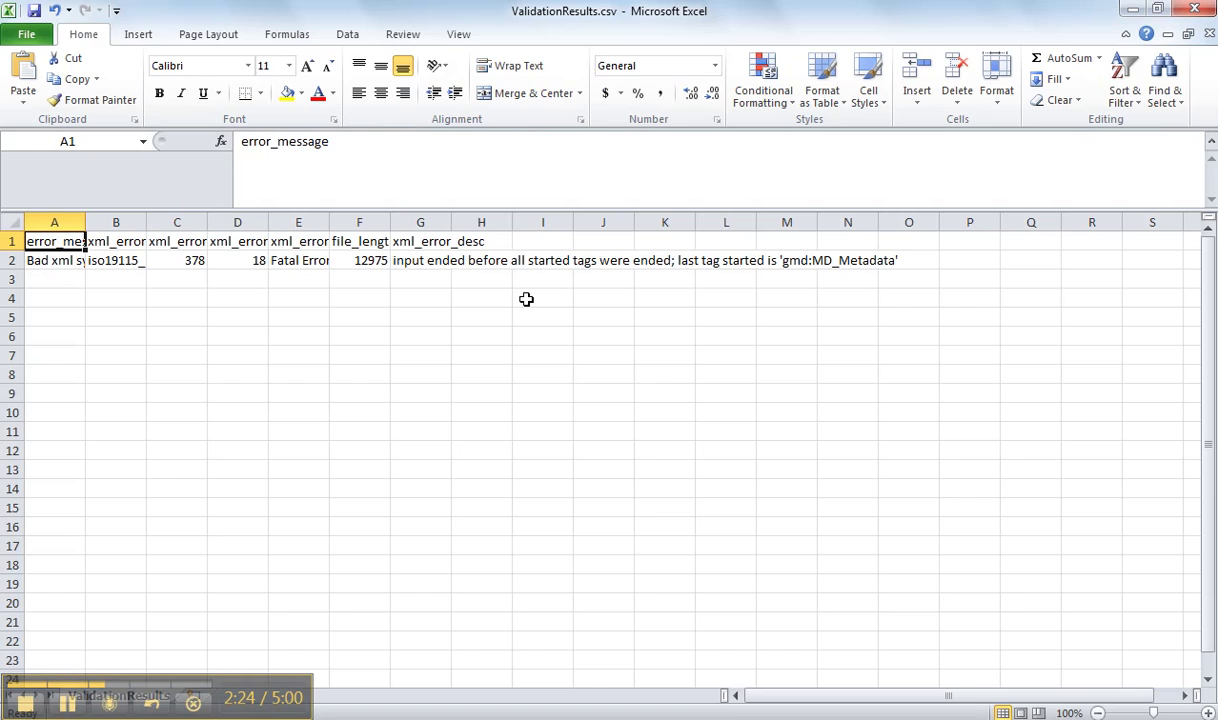
{"action": "left_click", "coordinate": [13, 218]}
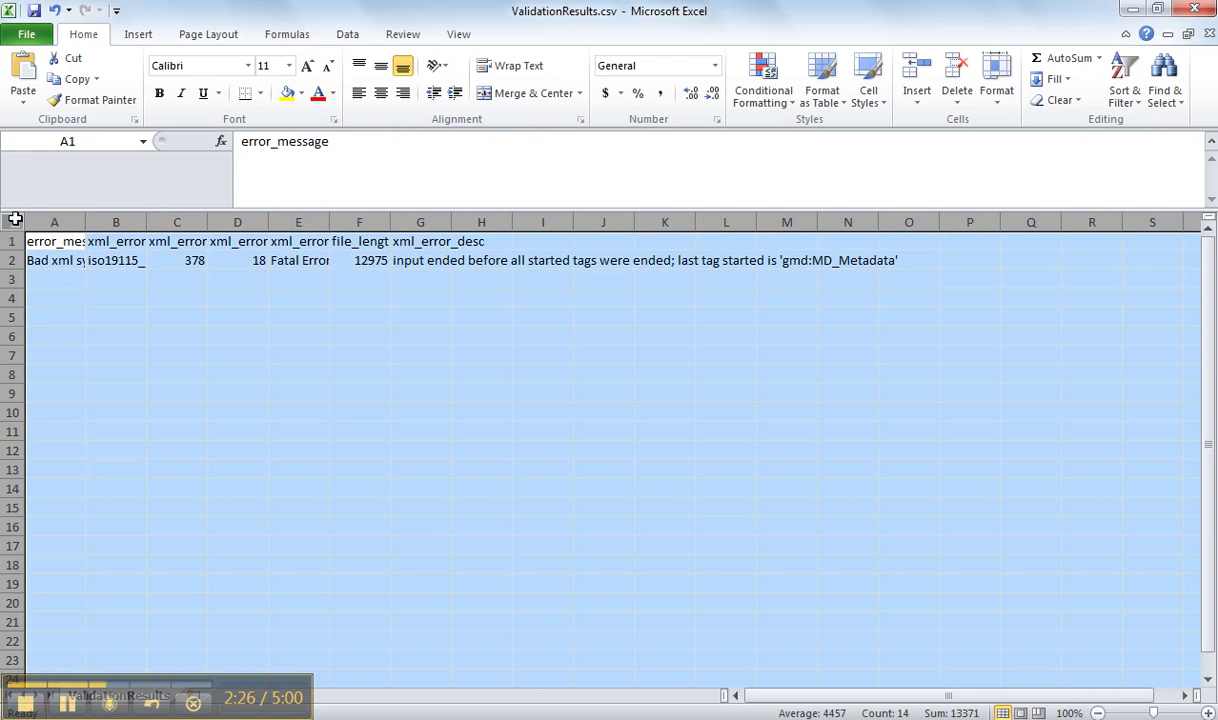
Autofit the columns and read the line-378 Fatal Error in A2, C2 and G2, then switch to UltraEdit.
{"action": "double_click", "coordinate": [82, 219]}
{"action": "left_click", "coordinate": [83, 260]}
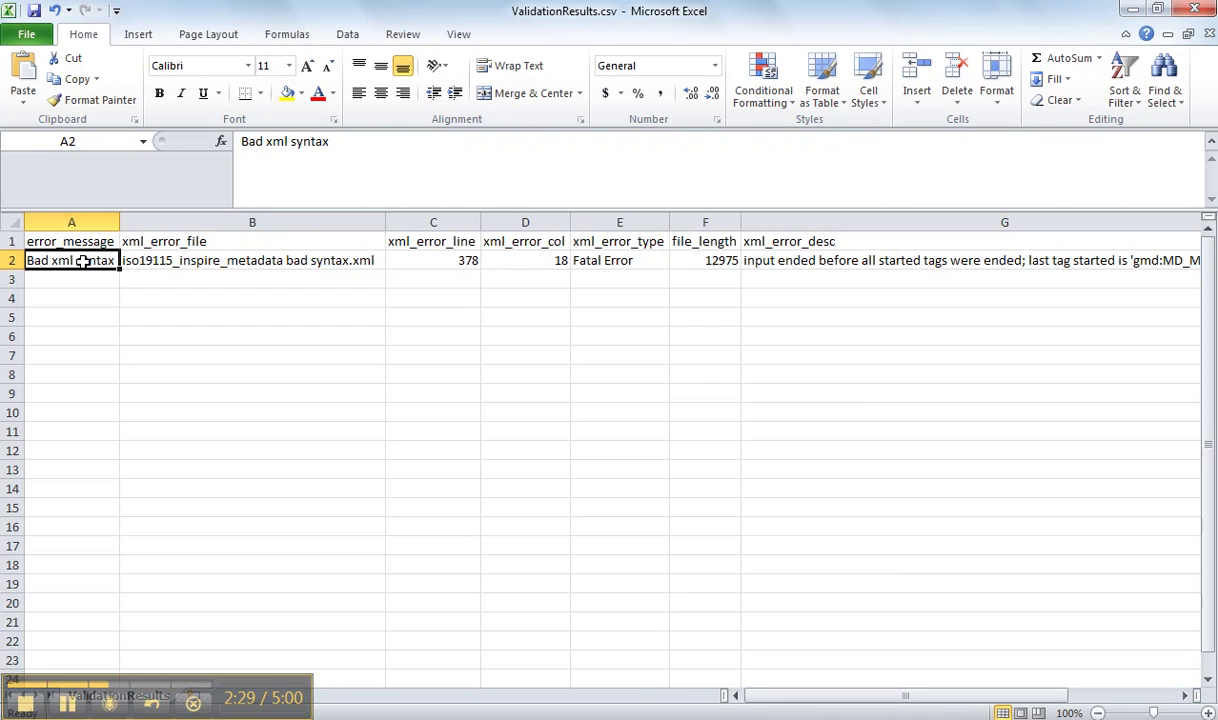
{"action": "left_click", "coordinate": [455, 258]}
{"action": "left_click", "coordinate": [835, 258]}
{"action": "left_click_drag", "start_coordinate": [855, 703], "coordinate": [960, 700]}
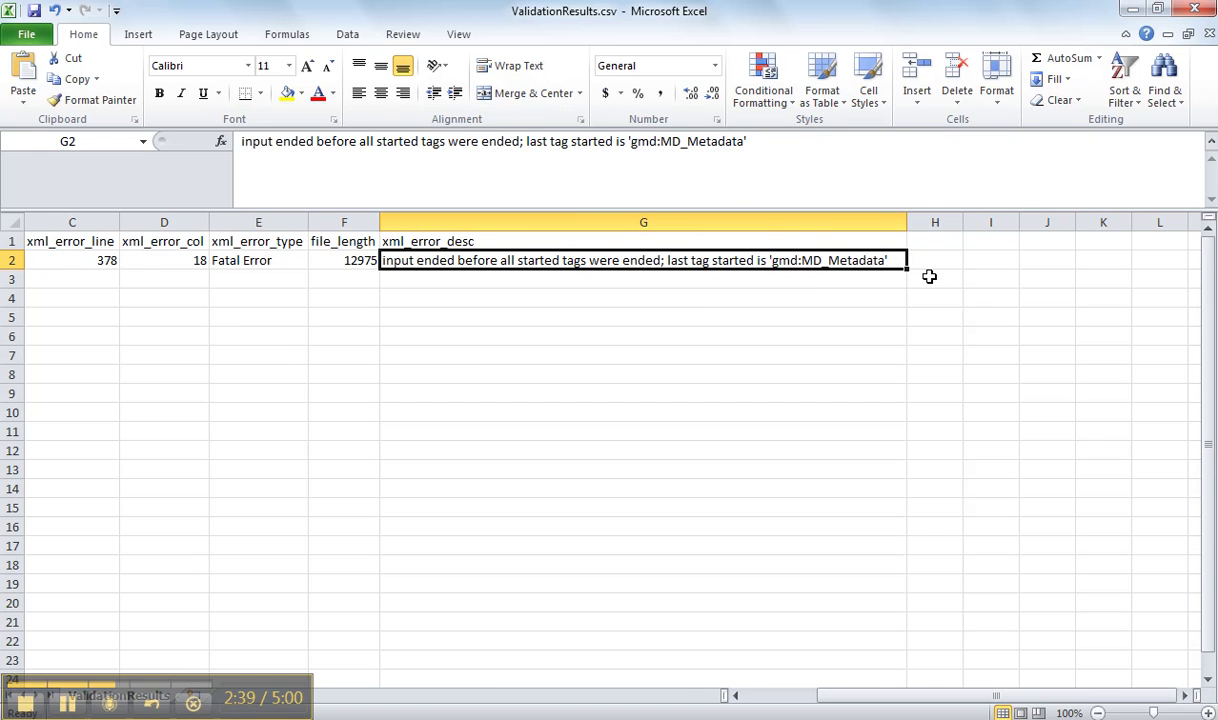
{"action": "key", "text": "alt+Tab"}
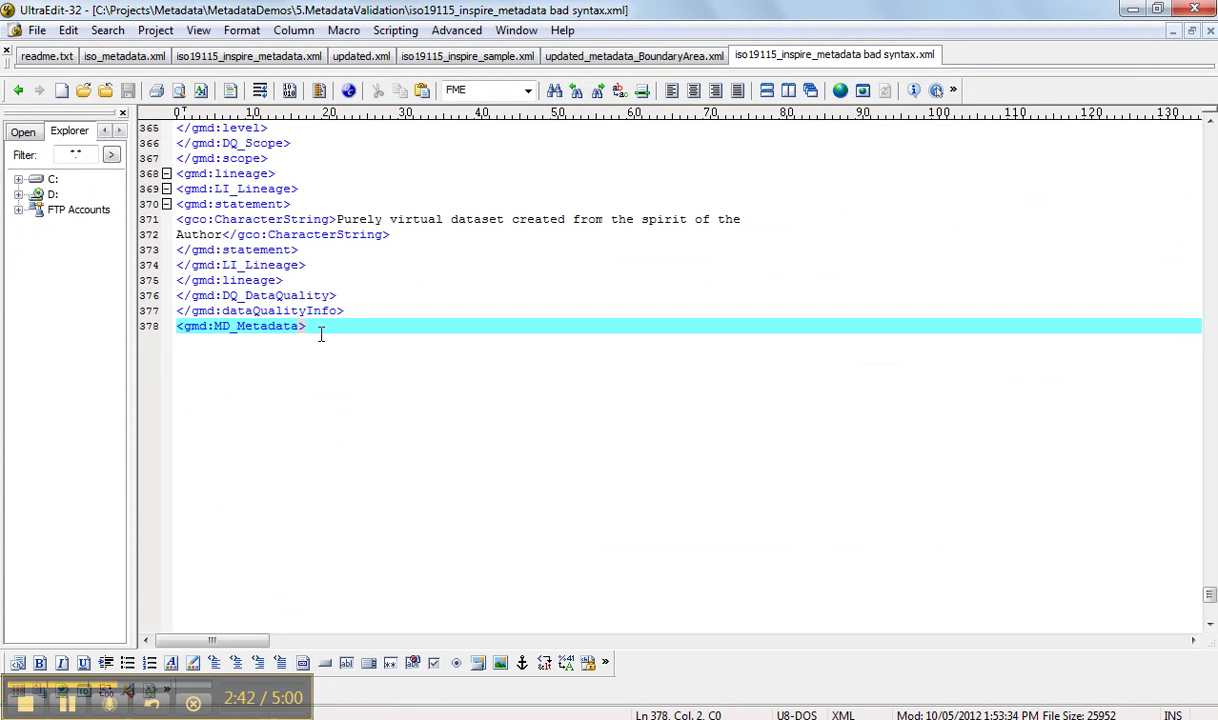
Inspect lines 377–378 of the bad-syntax XML, where <gmd:MD_Metadata> is left unclosed.
{"action": "left_click", "coordinate": [345, 312]}
{"action": "scroll", "coordinate": [250, 320], "scroll_direction": "up", "scroll_amount": 9}
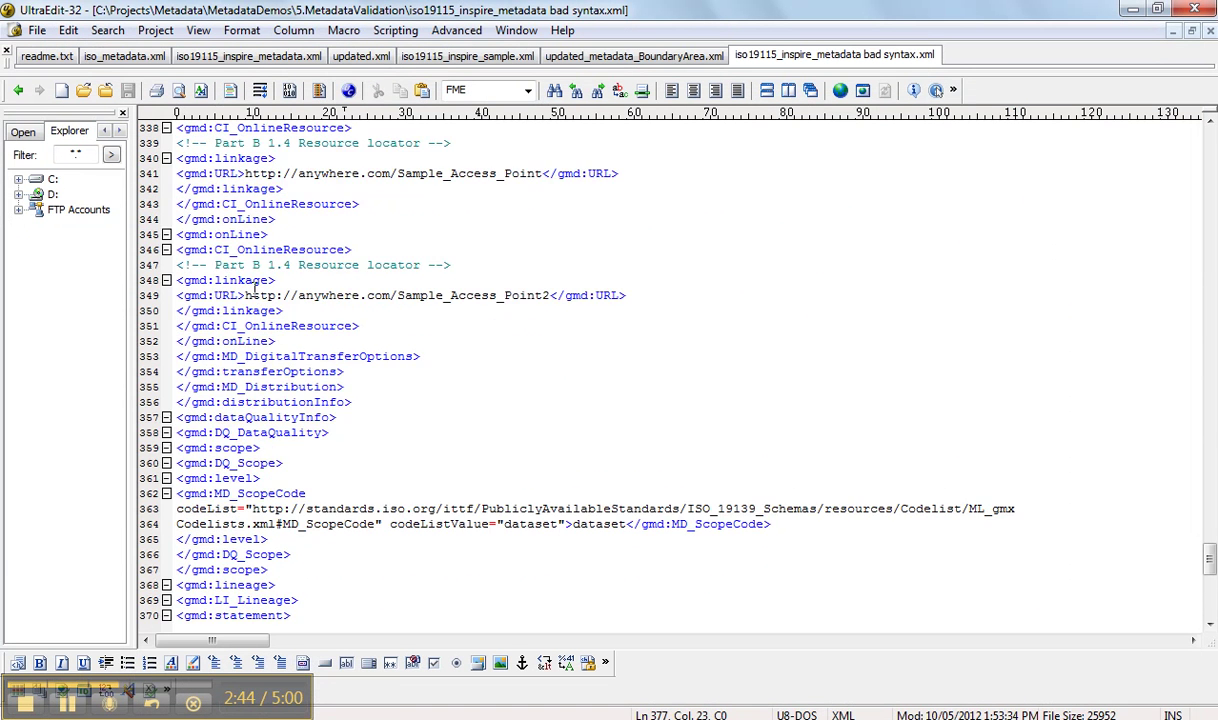
{"action": "scroll", "coordinate": [258, 290], "scroll_direction": "down", "scroll_amount": 6}
{"action": "scroll", "coordinate": [257, 290], "scroll_direction": "down", "scroll_amount": 4}
{"action": "left_click", "coordinate": [180, 281]}
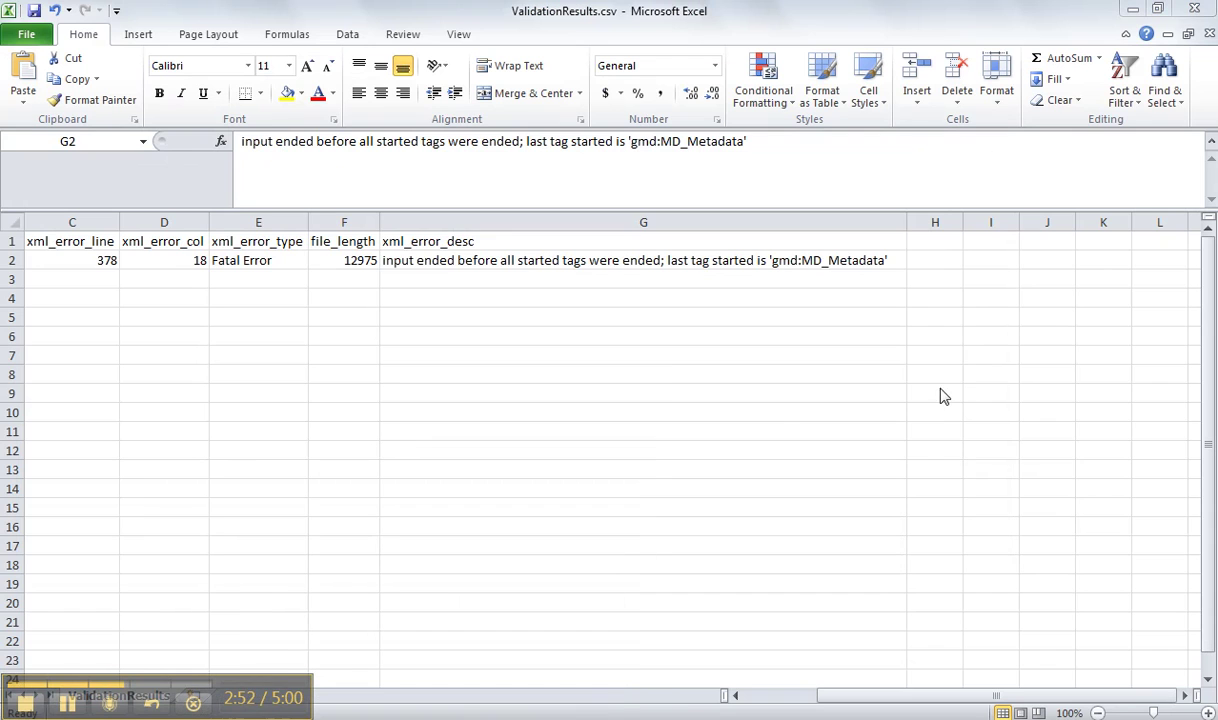
Close both result spreadsheets without saving, return to 5.MetadataValidation, and switch to the FME Server page.
{"action": "key", "text": "alt+F4"}
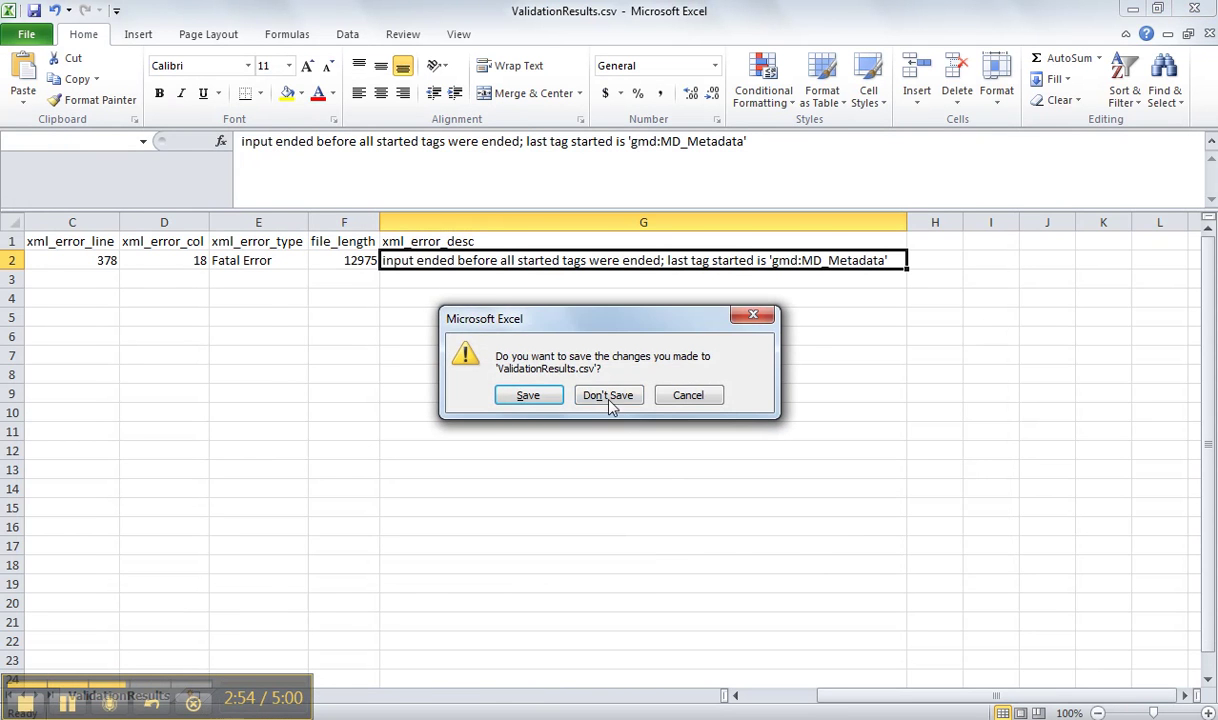
{"action": "left_click", "coordinate": [608, 396]}
{"action": "left_click", "coordinate": [1202, 10]}
{"action": "left_click", "coordinate": [600, 395]}
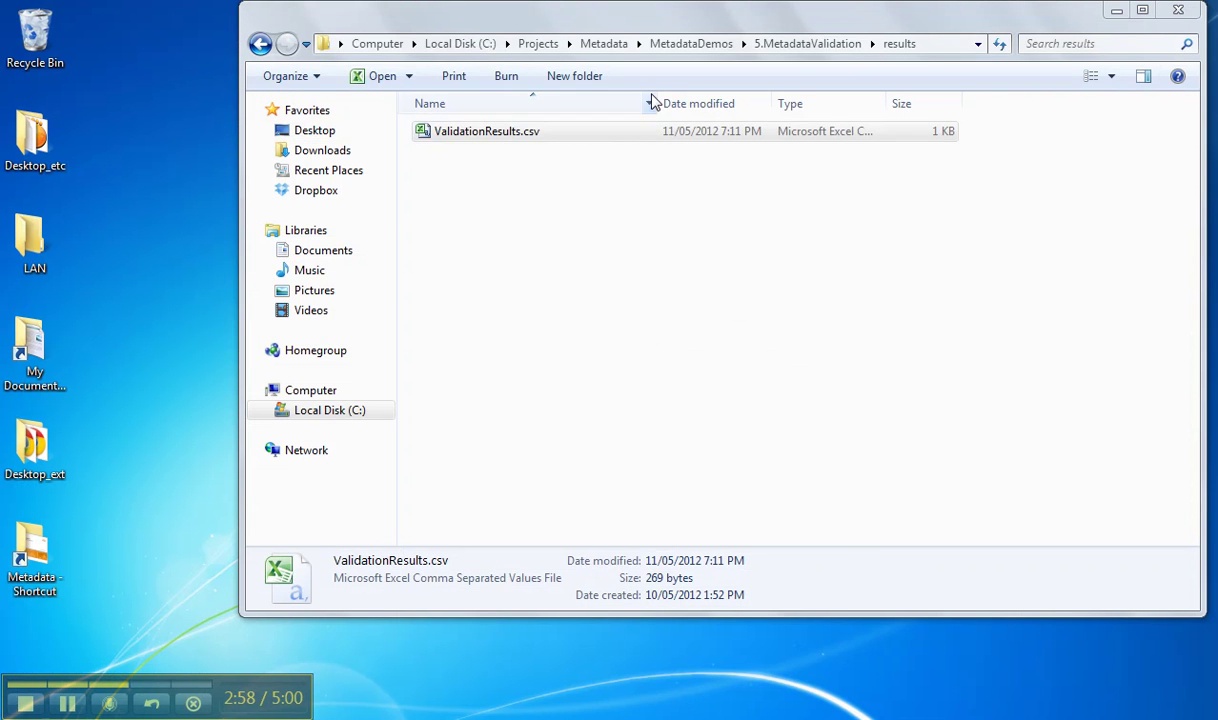
{"action": "left_click", "coordinate": [785, 43]}
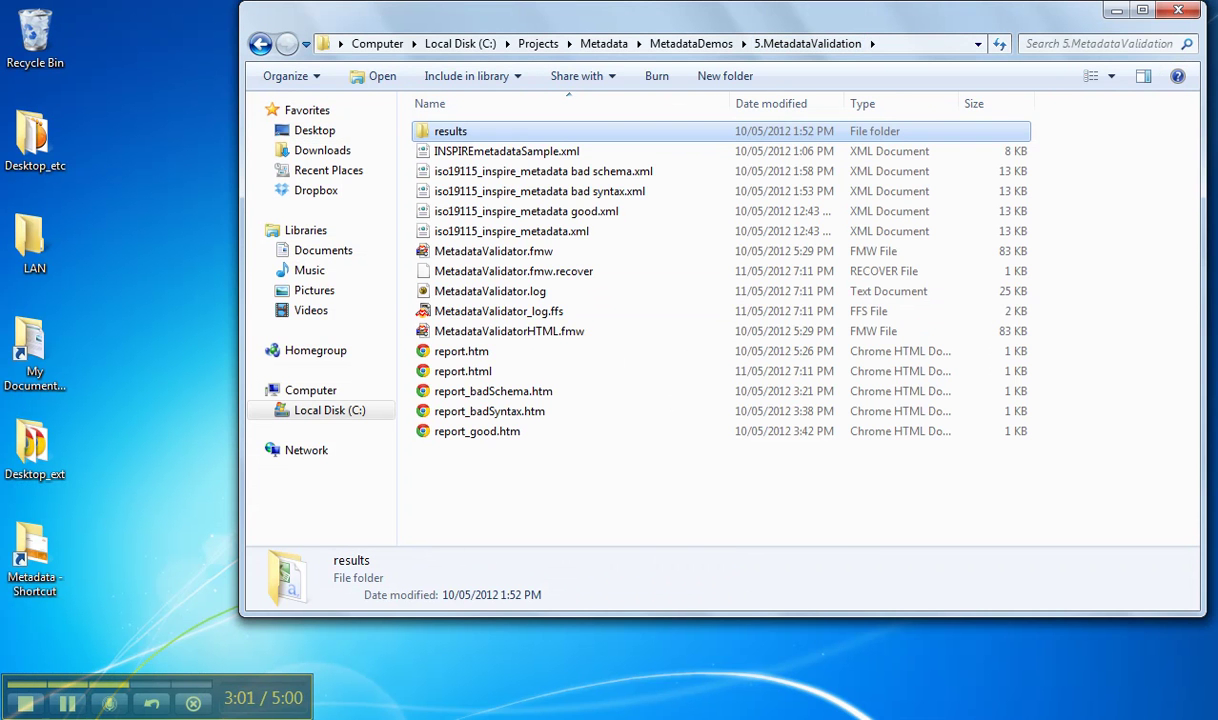
{"action": "key", "text": "alt+Tab"}
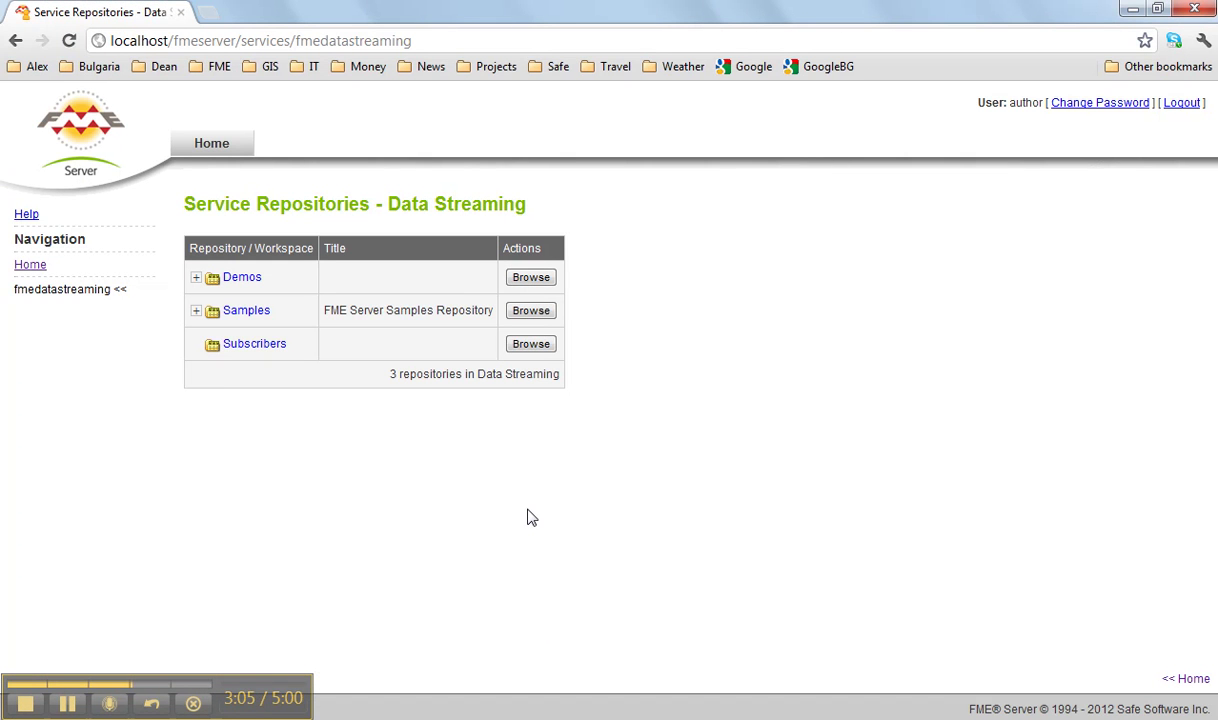
Open the Demos repository and go to MetadataValidator.fmw's run parameters page.
{"action": "left_click", "coordinate": [255, 280]}
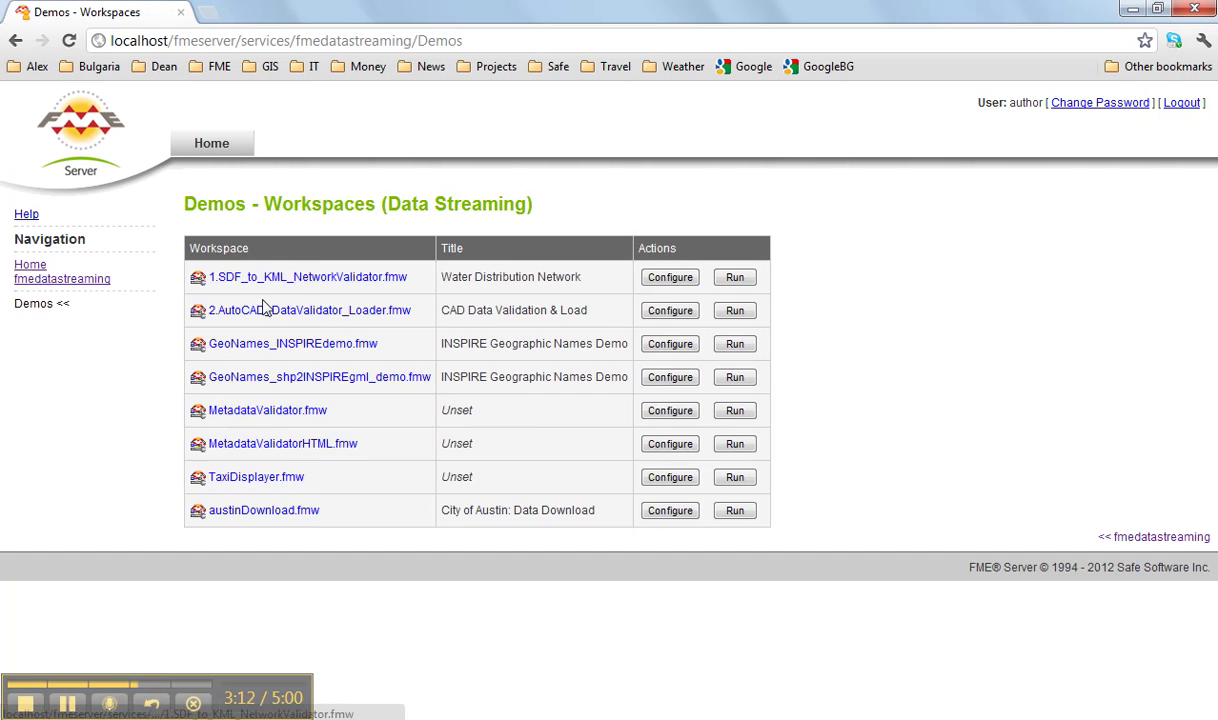
{"action": "left_click", "coordinate": [654, 416]}
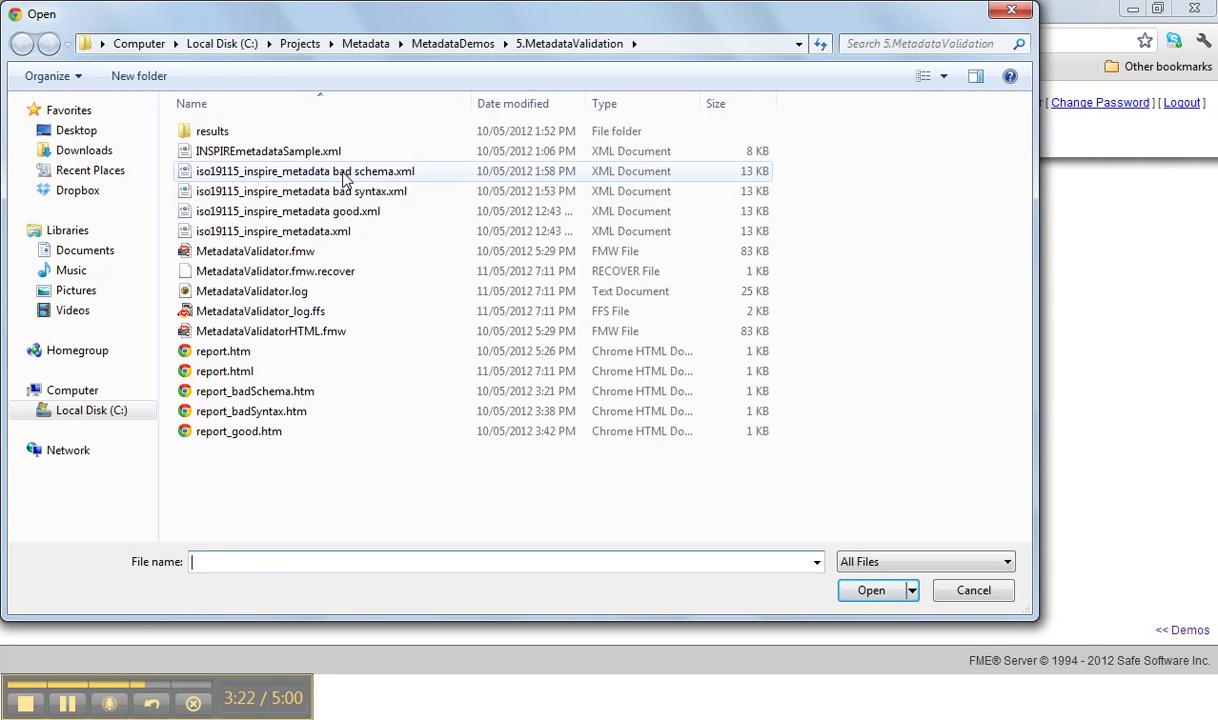
Upload iso19115_inspire_metadata bad schema.xml and good.xml to FME Server.
{"action": "left_click", "coordinate": [345, 176]}
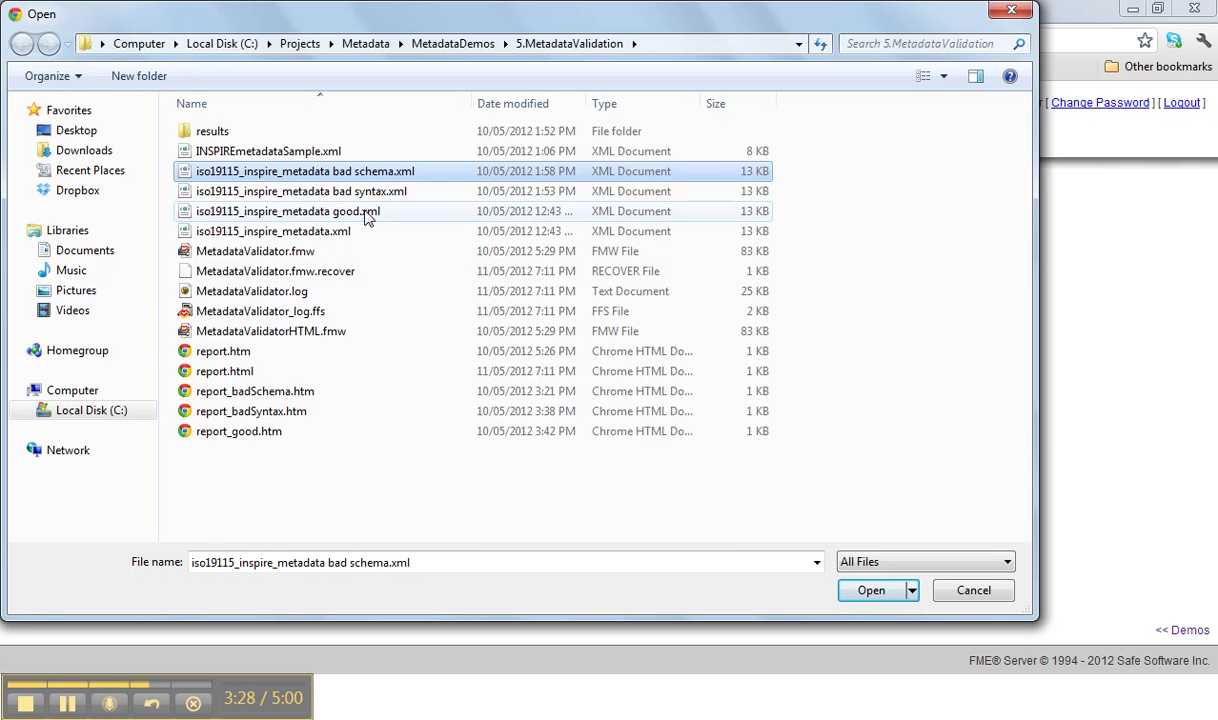
{"action": "left_click", "coordinate": [869, 591]}
{"action": "left_click", "coordinate": [398, 405]}
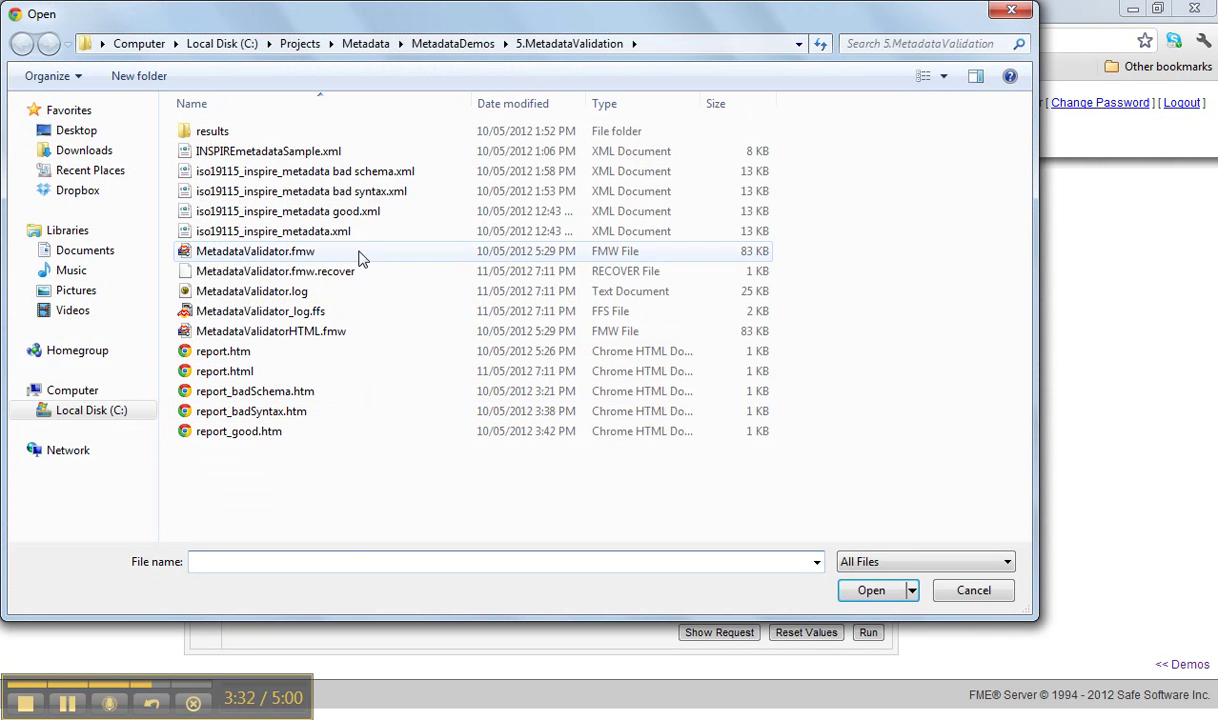
{"action": "left_click", "coordinate": [352, 212]}
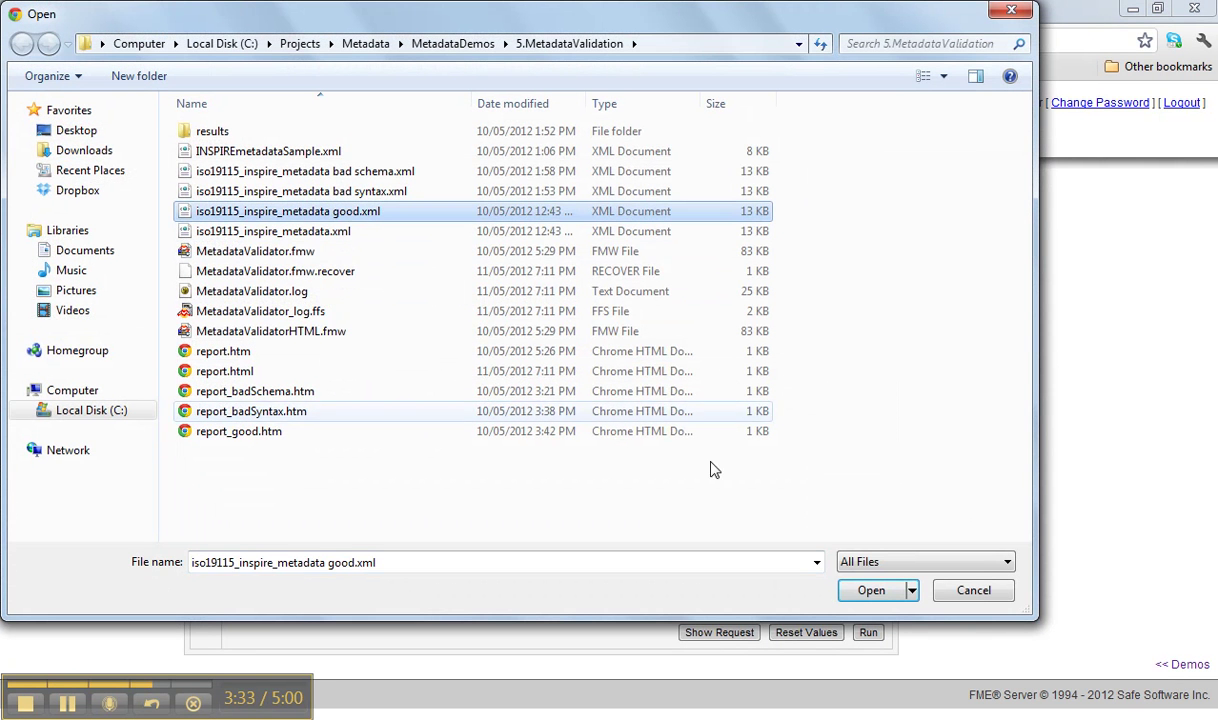
{"action": "left_click", "coordinate": [874, 590]}
{"action": "left_click", "coordinate": [378, 474]}
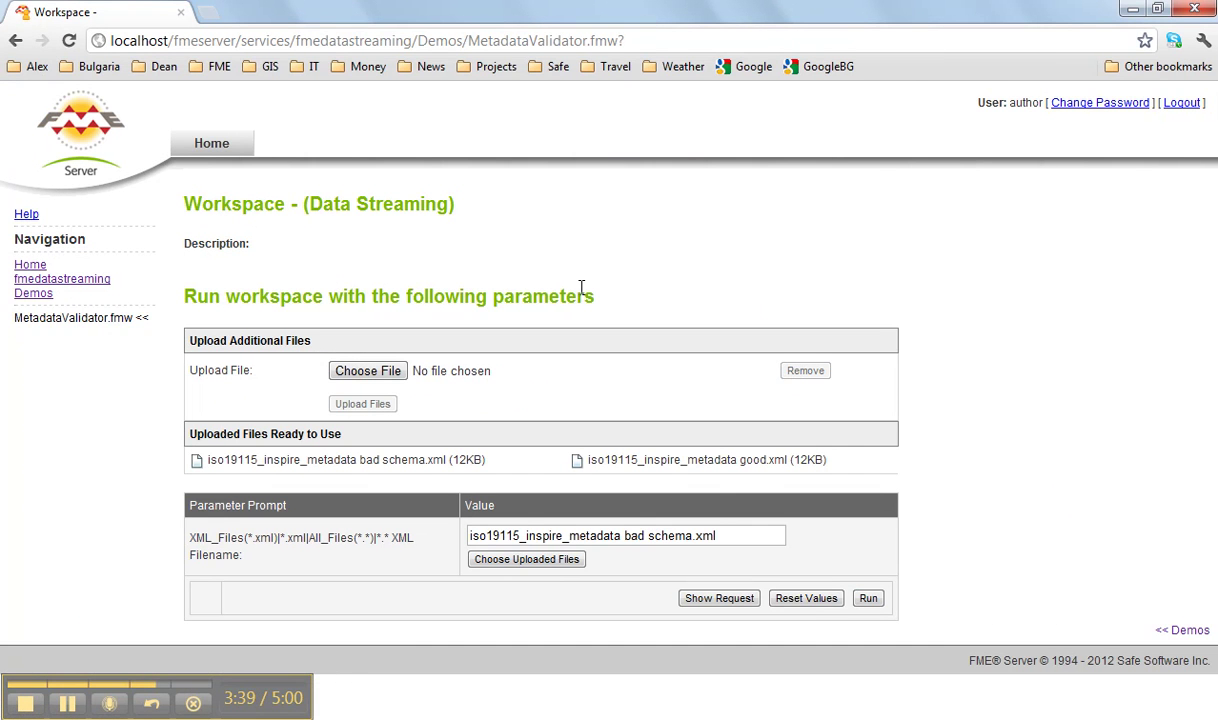
Set the uploaded bad schema.xml as the XML Filename and run MetadataValidator.
{"action": "left_click", "coordinate": [548, 558]}
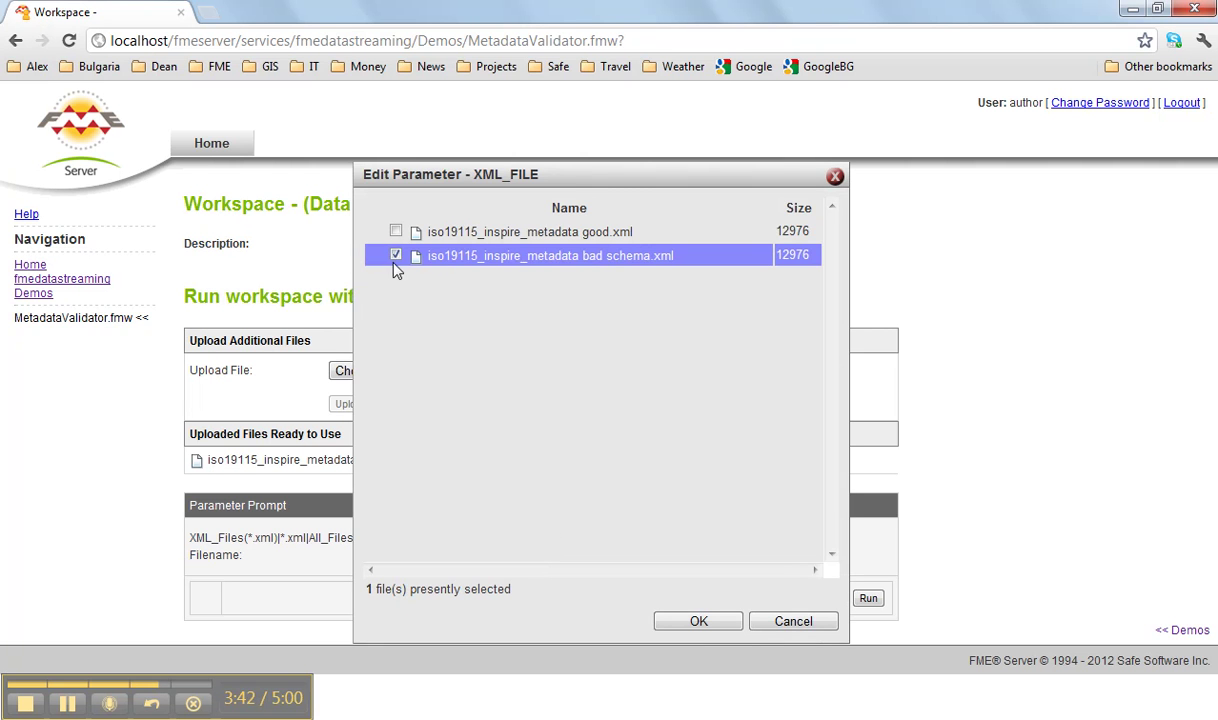
{"action": "left_click", "coordinate": [700, 626]}
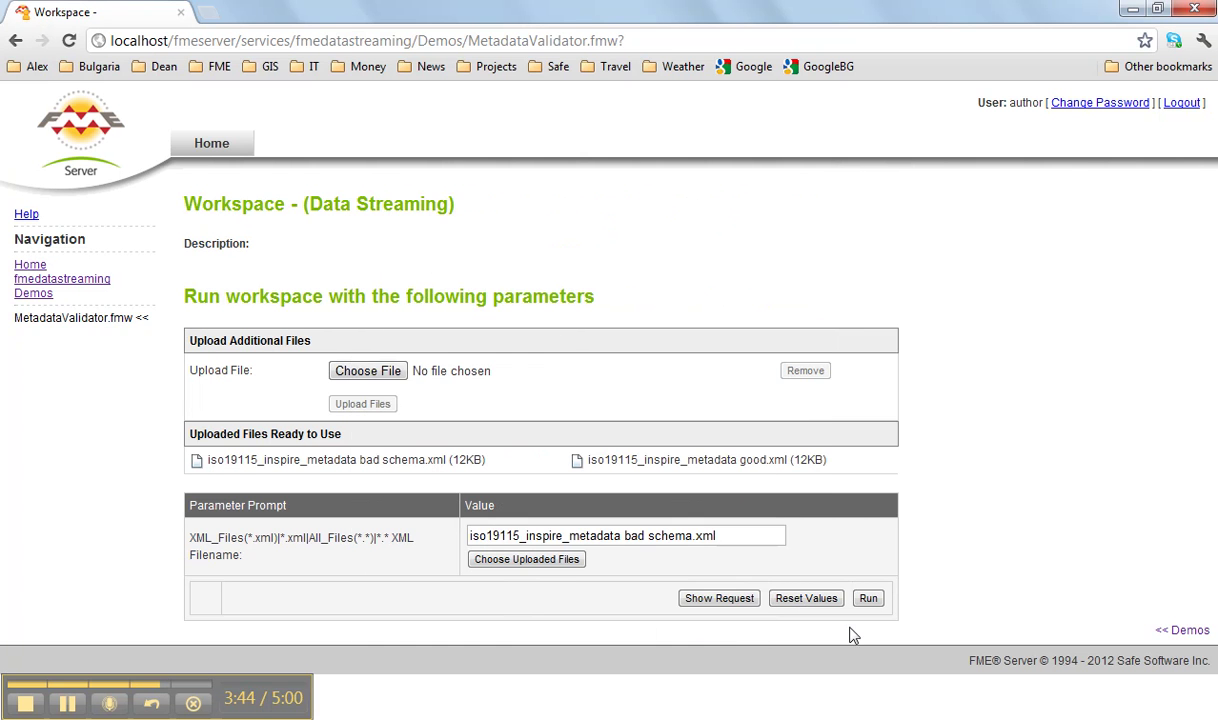
{"action": "left_click", "coordinate": [869, 599]}
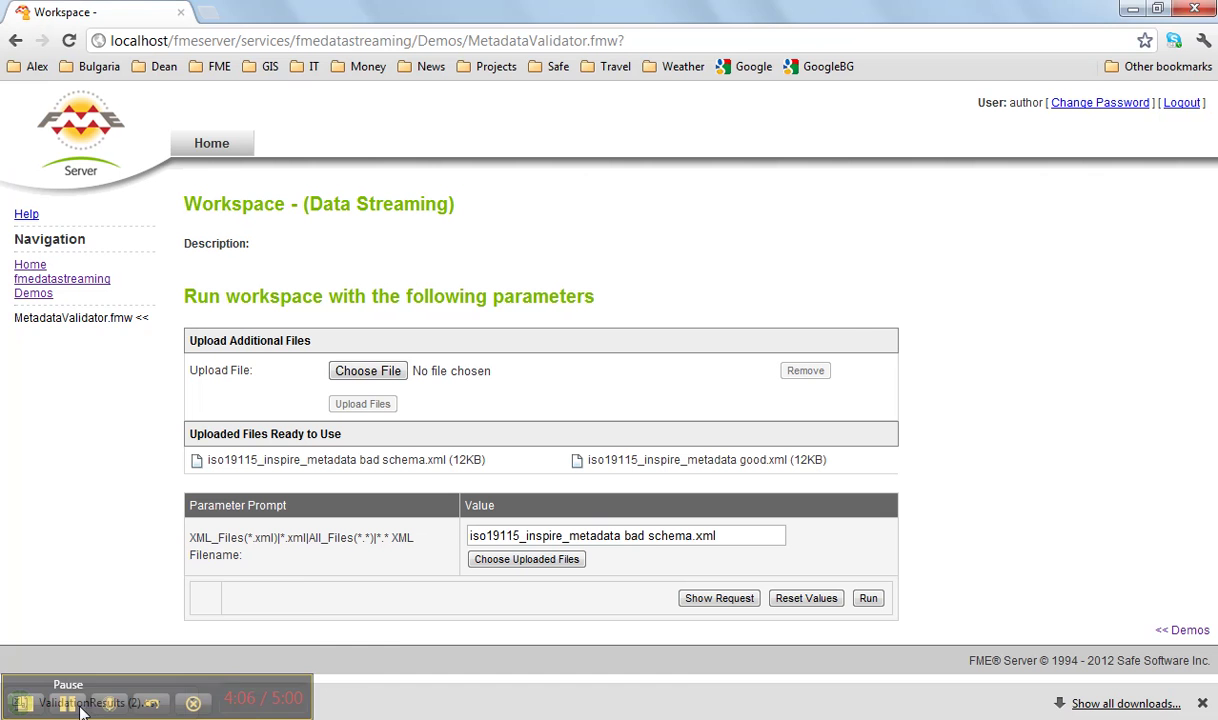
Open the downloaded ValidationResults (2) report in Excel and auto-fit all columns.
{"action": "left_click", "coordinate": [191, 702]}
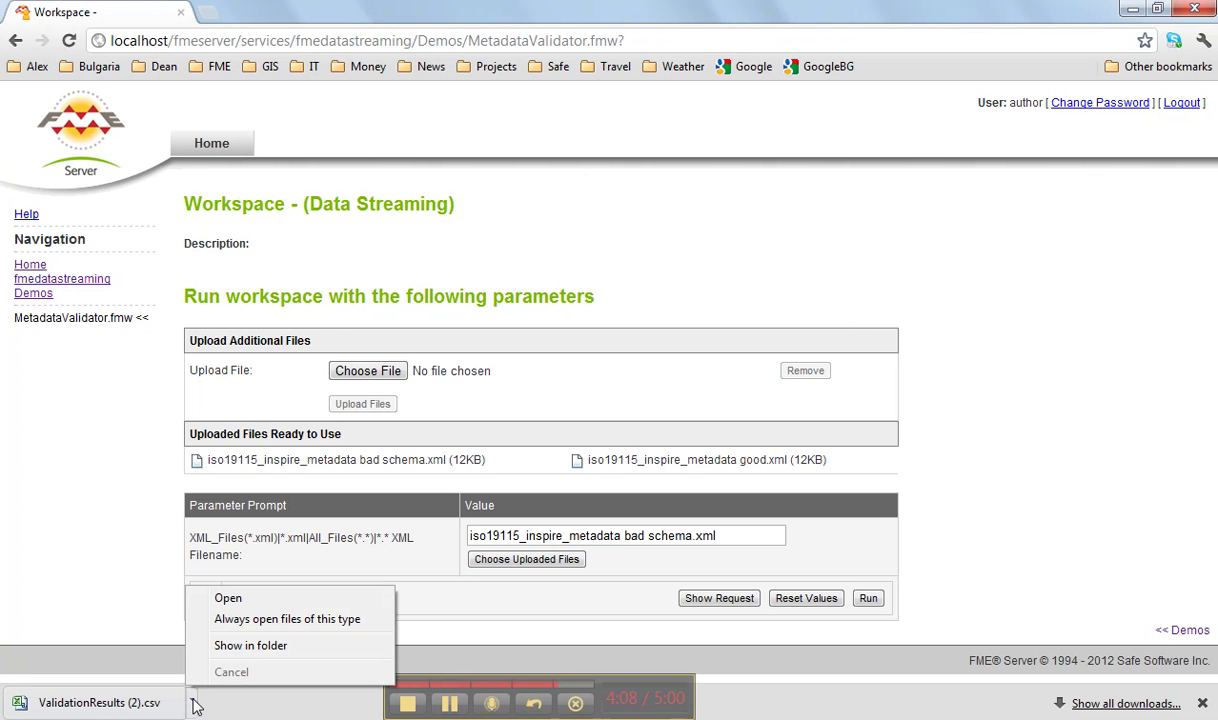
{"action": "left_click", "coordinate": [259, 603]}
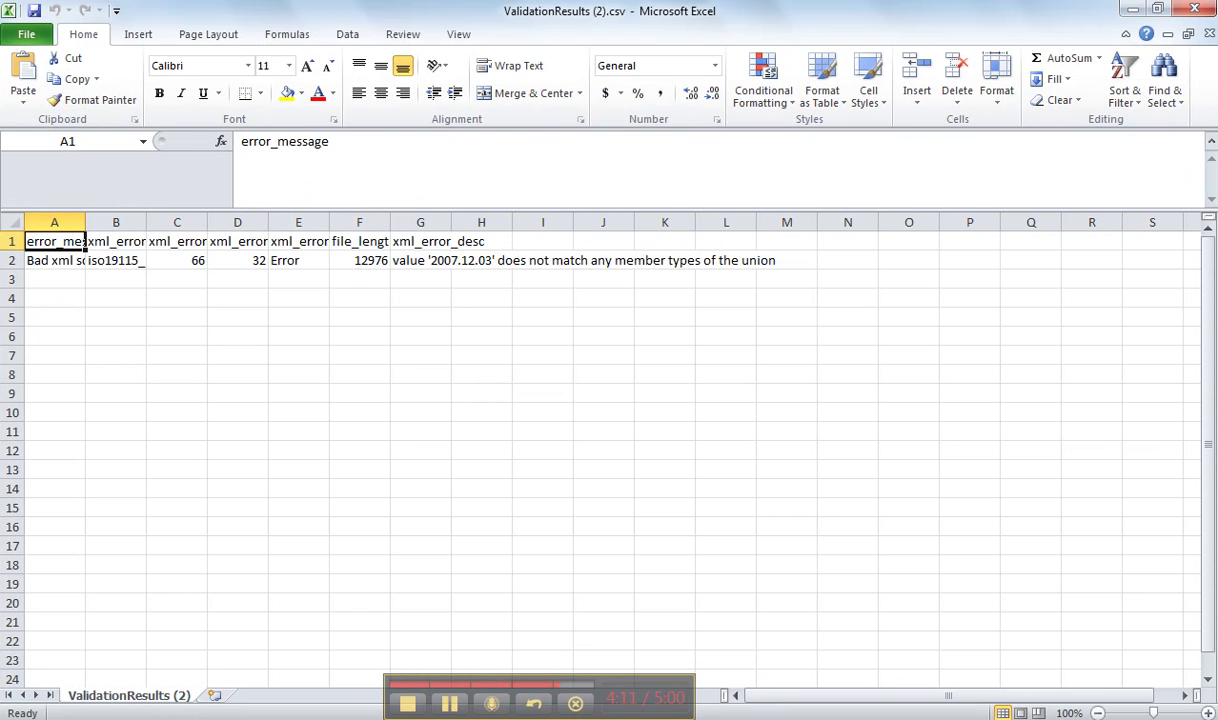
{"action": "left_click", "coordinate": [22, 220]}
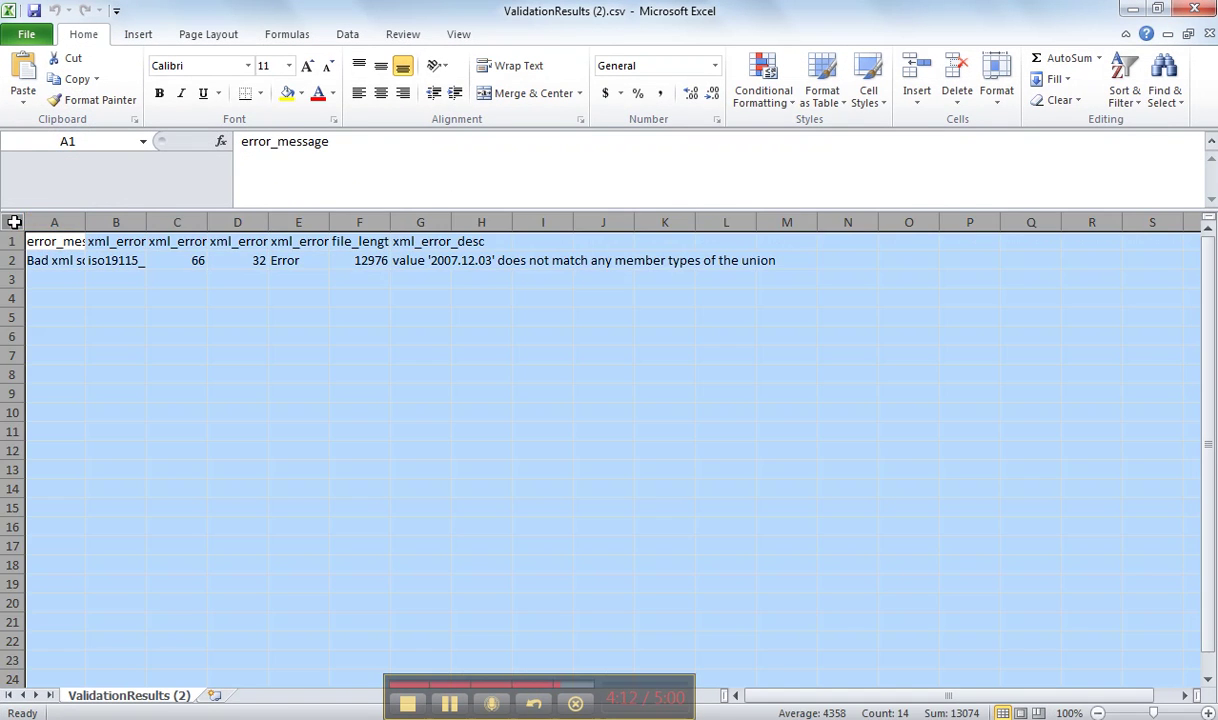
{"action": "double_click", "coordinate": [89, 229]}
Read the 'Bad xml schema' error in G2, then minimize Excel.
{"action": "left_click", "coordinate": [96, 260]}
{"action": "left_click", "coordinate": [770, 258]}
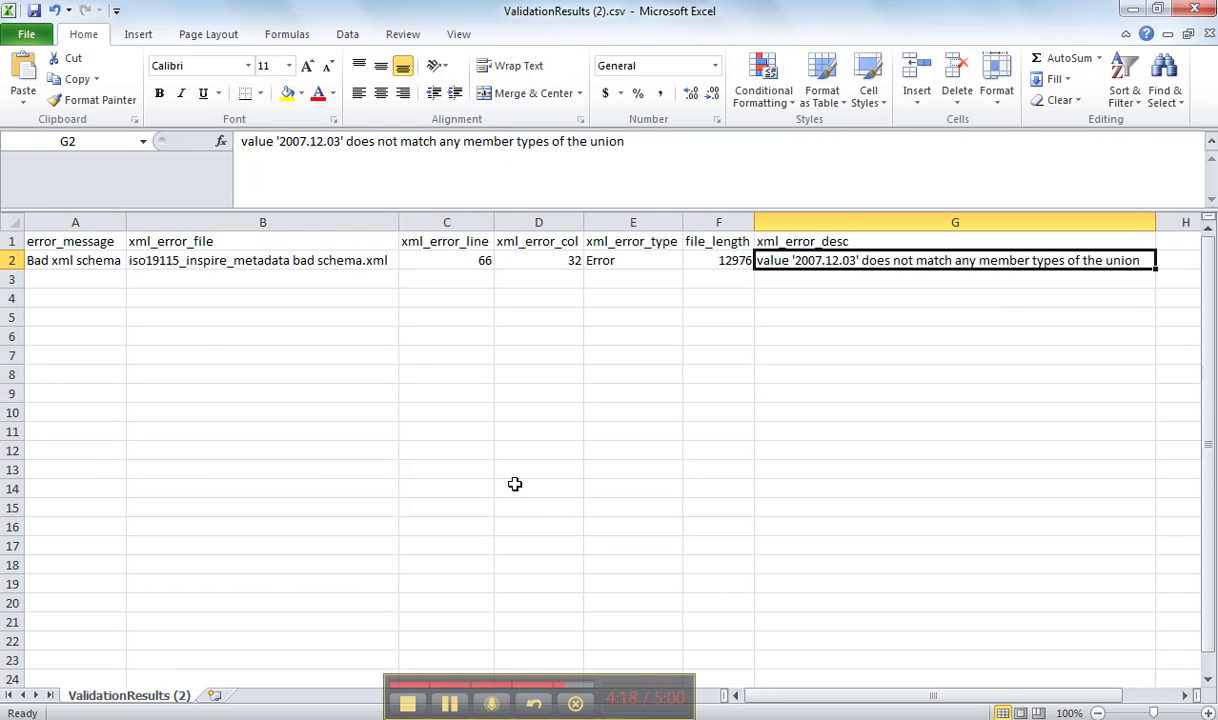
{"action": "left_click", "coordinate": [1133, 10]}
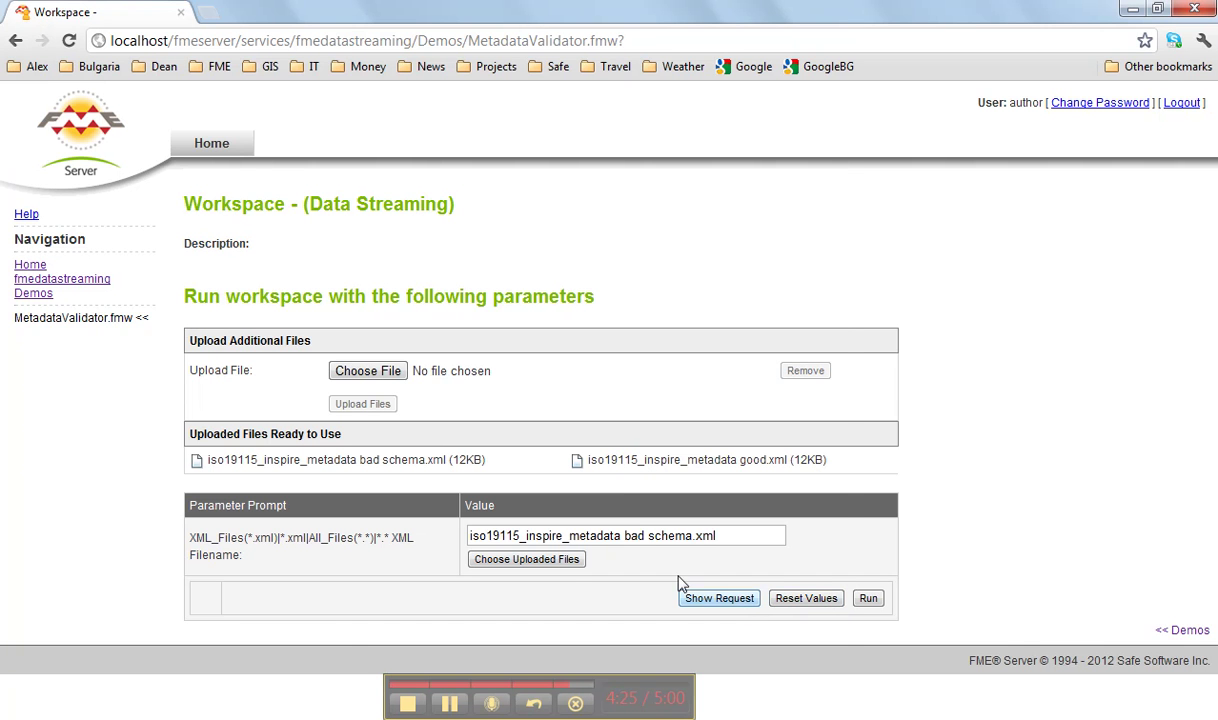
Rerun MetadataValidator with good.xml instead of bad schema.xml and open ValidationResults (3).csv.
{"action": "left_click", "coordinate": [555, 560]}
{"action": "left_click", "coordinate": [395, 257]}
{"action": "left_click", "coordinate": [395, 231]}
{"action": "left_click", "coordinate": [715, 621]}
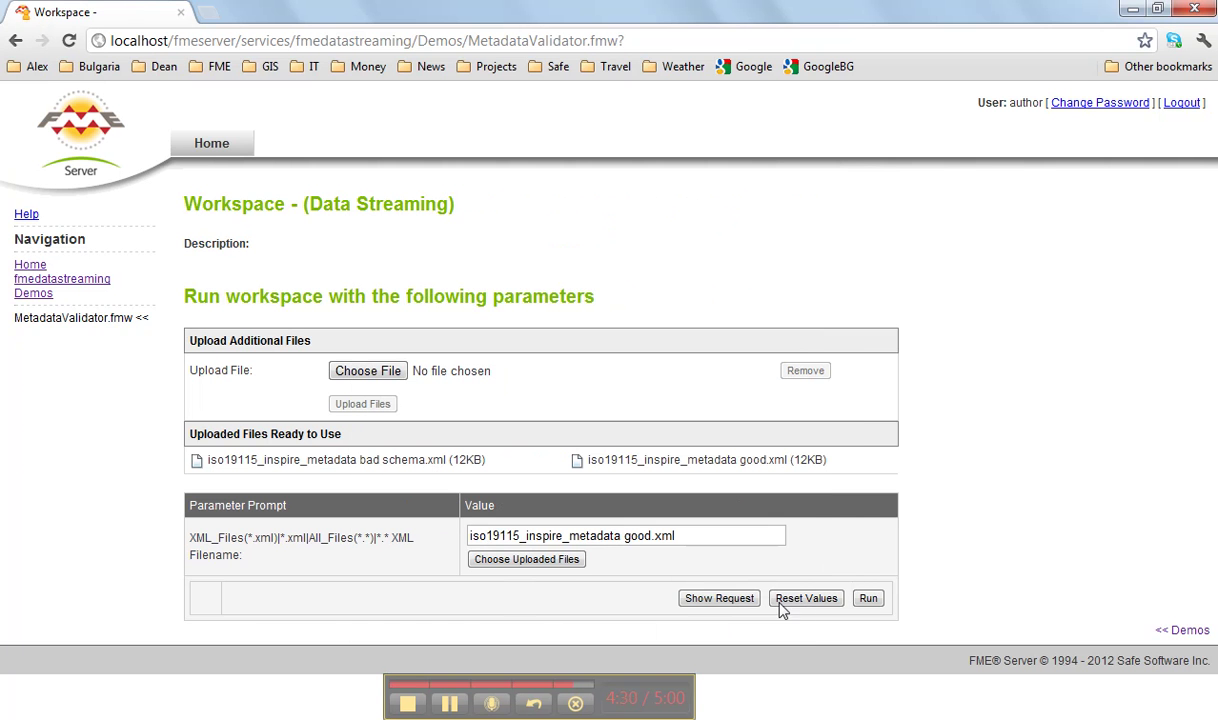
{"action": "left_click", "coordinate": [880, 597]}
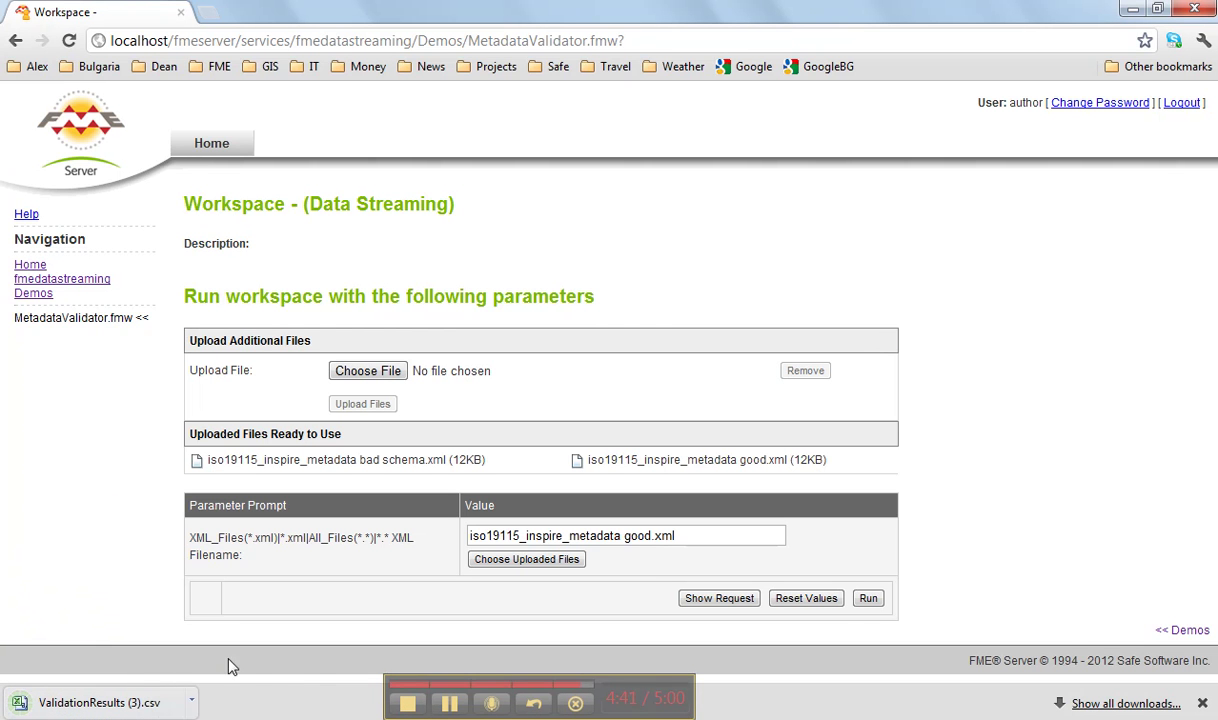
{"action": "left_click", "coordinate": [191, 703]}
{"action": "left_click", "coordinate": [229, 596]}
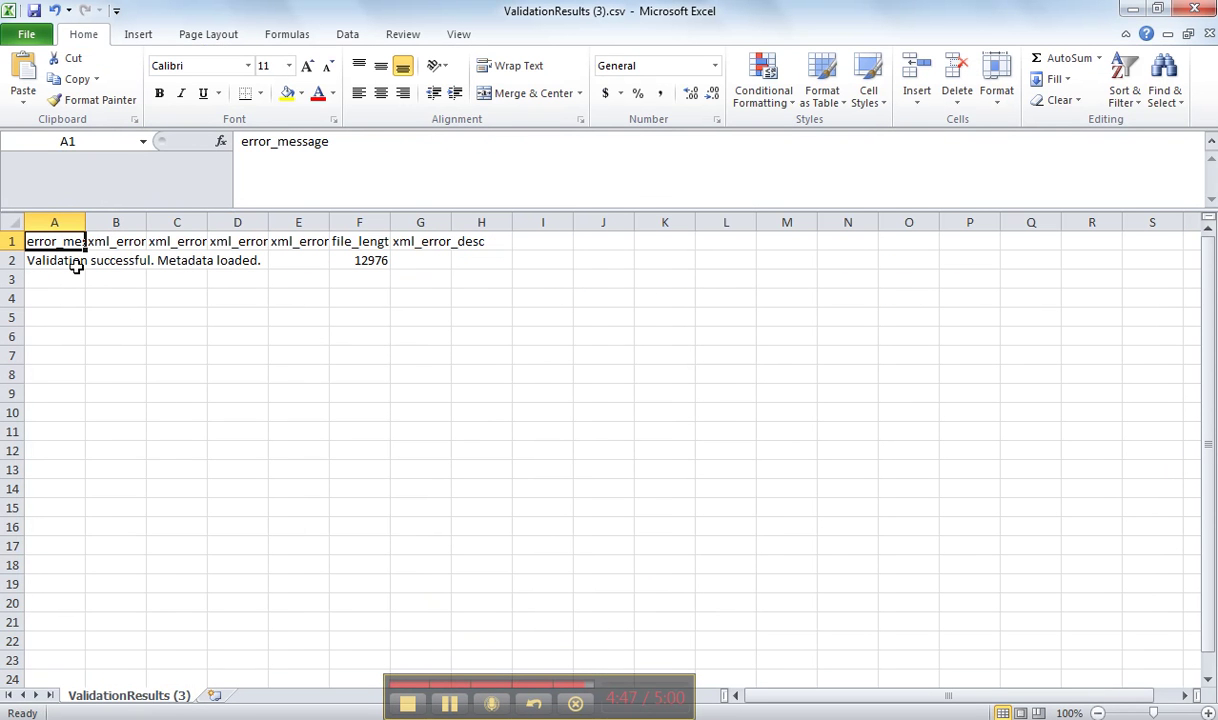
Auto-fit columns A and F to show the success message and file_length in F2.
{"action": "double_click", "coordinate": [85, 223]}
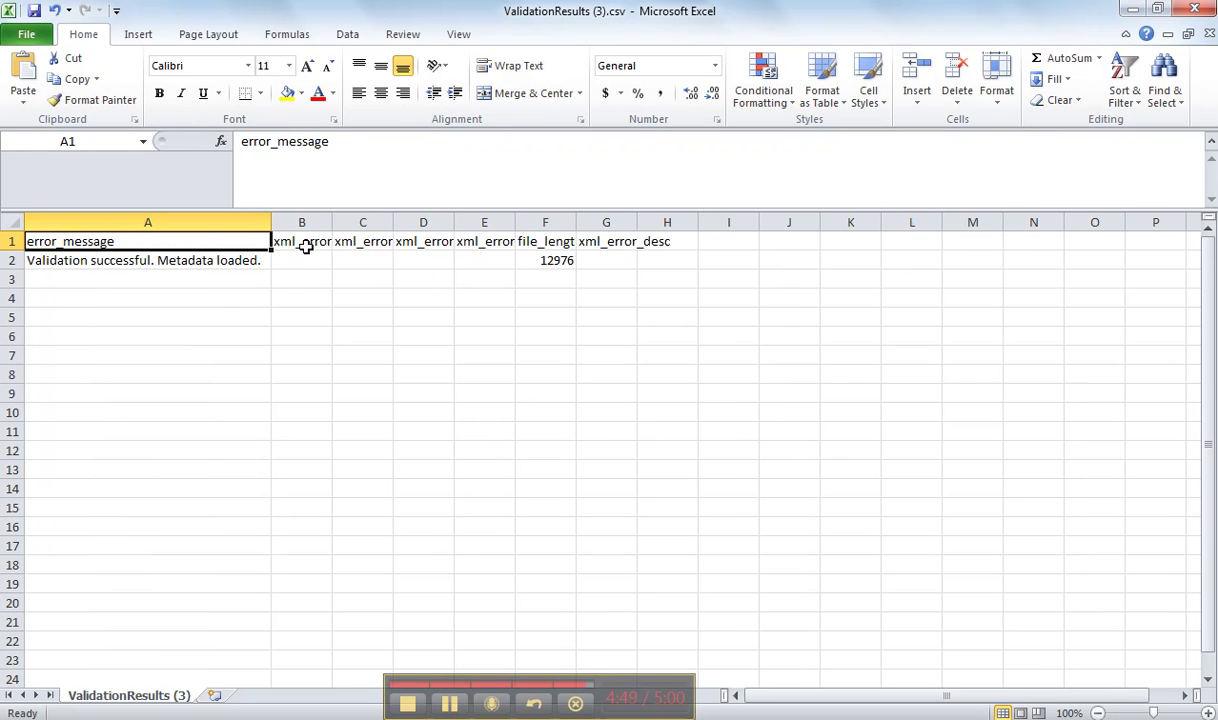
{"action": "double_click", "coordinate": [576, 223]}
{"action": "left_click", "coordinate": [545, 258]}
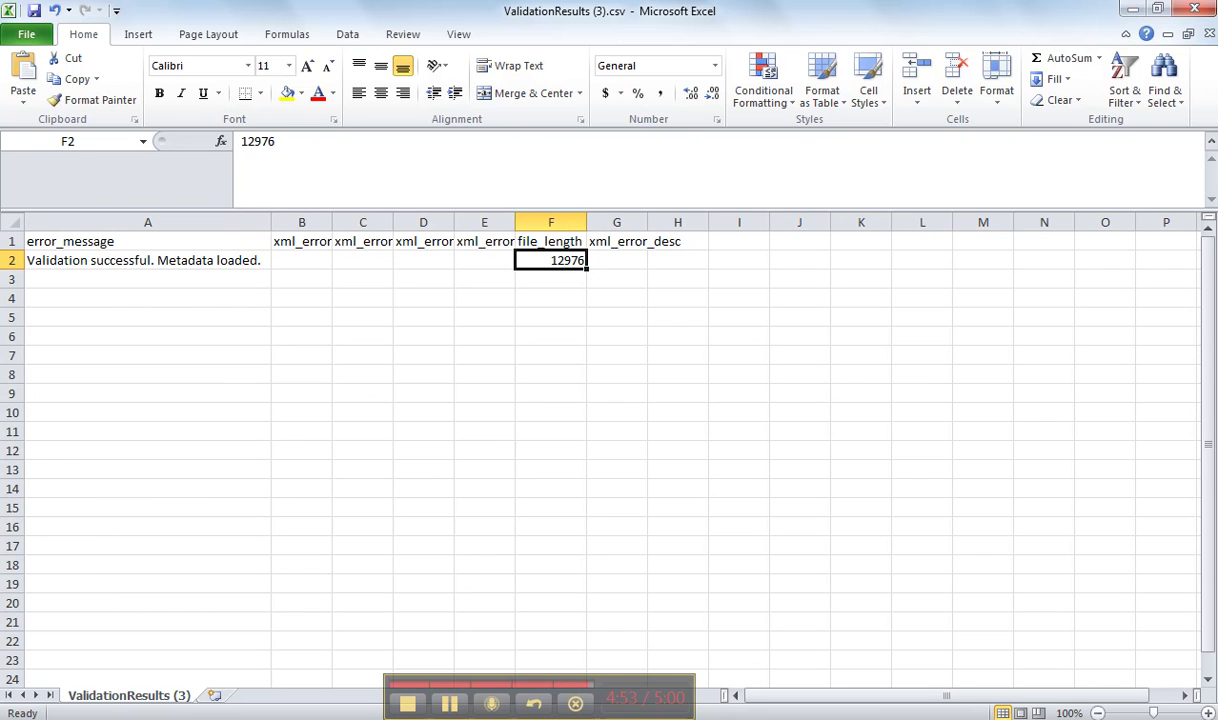
Switch back to the FME Workbench window from the taskbar.
{"action": "left_click", "coordinate": [450, 706]}
{"action": "mouse_move", "coordinate": [321, 719]}
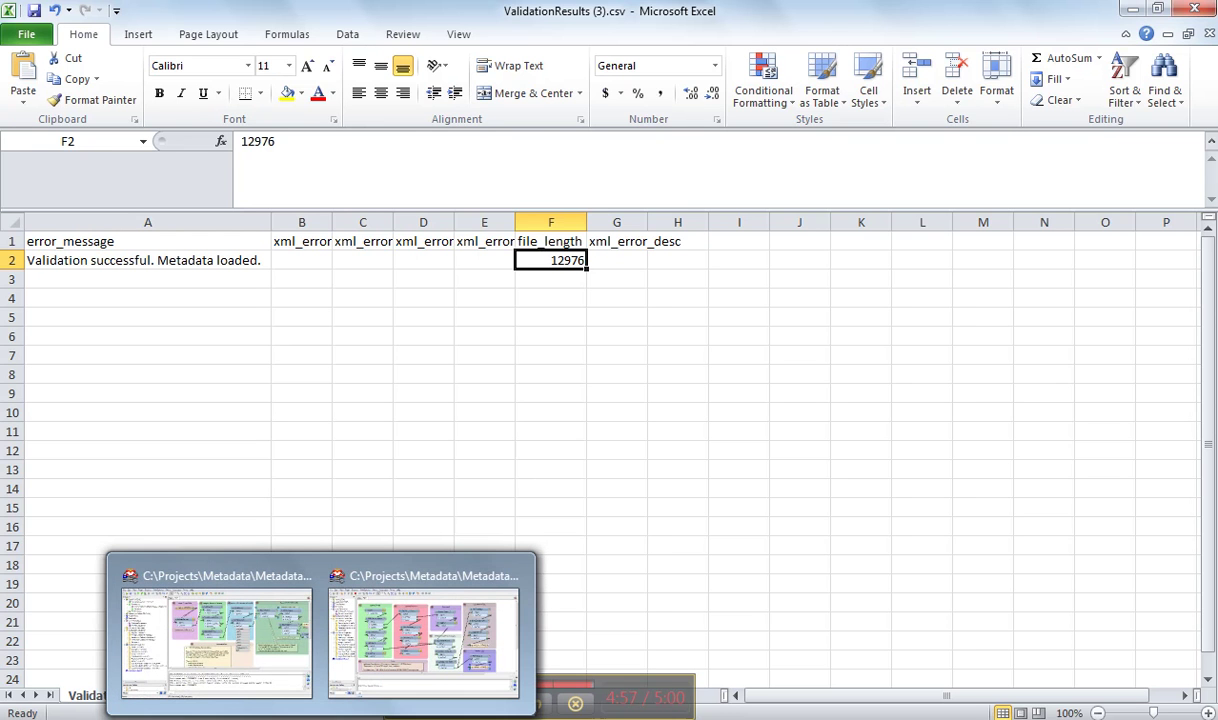
{"action": "left_click", "coordinate": [457, 644]}
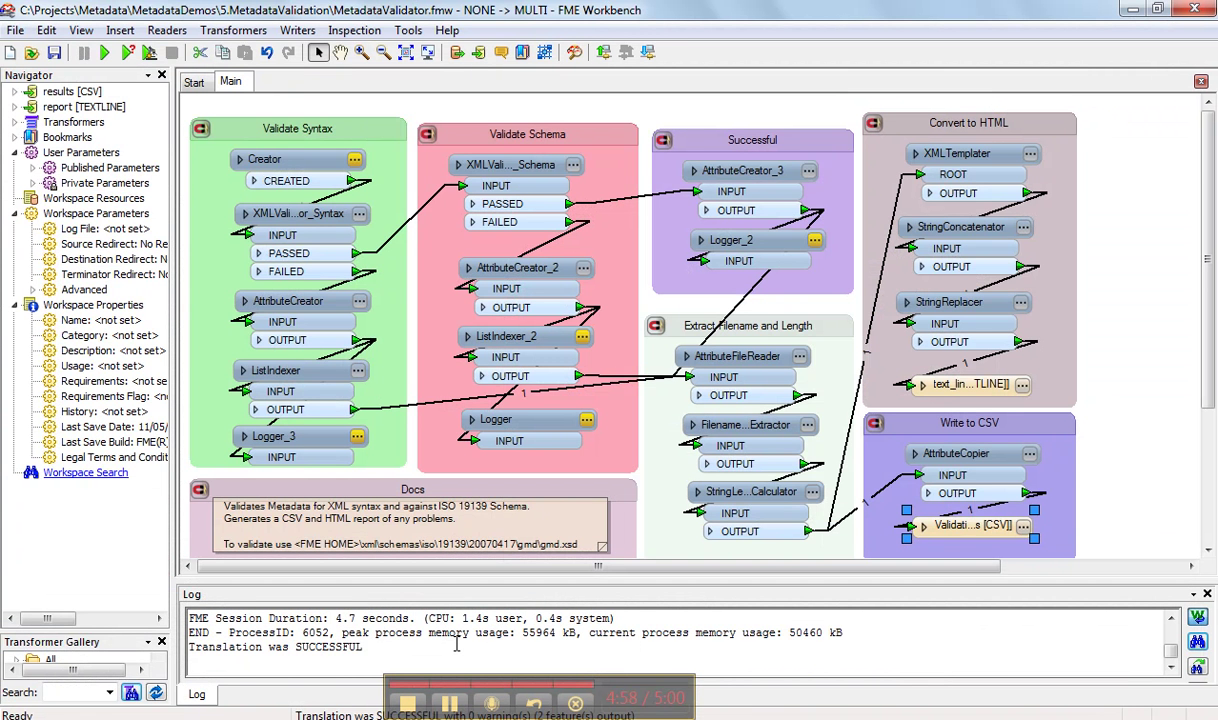